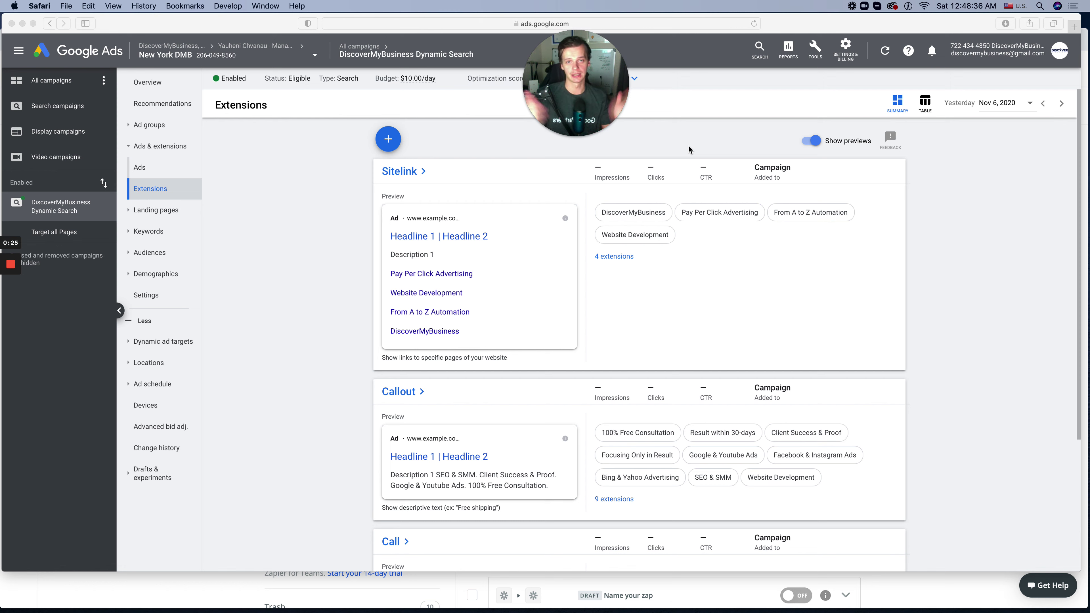
Focus the browser and re-expand the Ads & extensions sub-pages for the Dynamic Search campaign
left_click(323, 215)
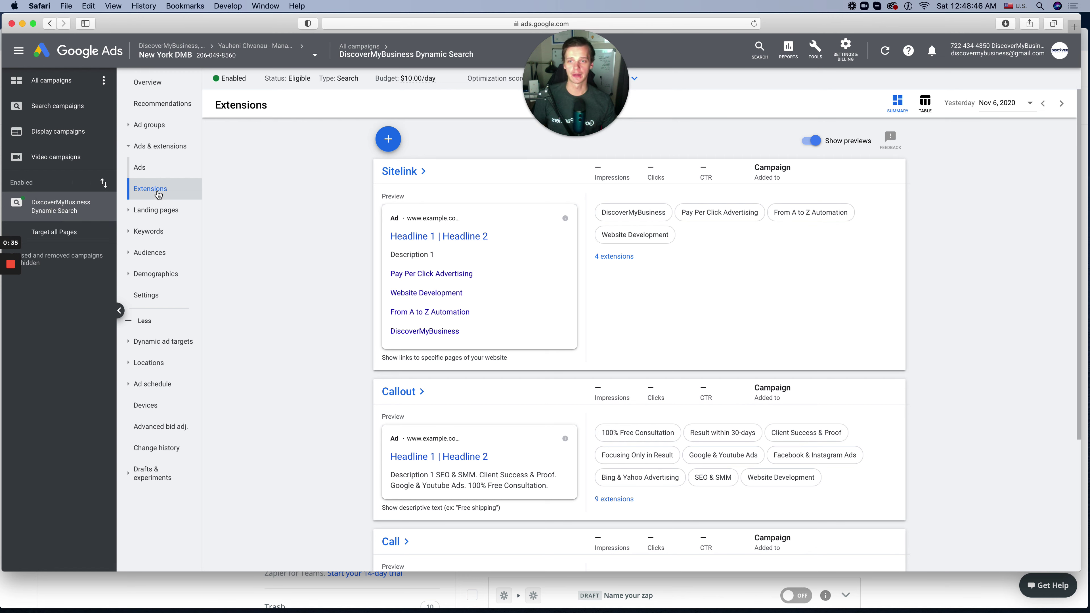
left_click(148, 147)
left_click(149, 153)
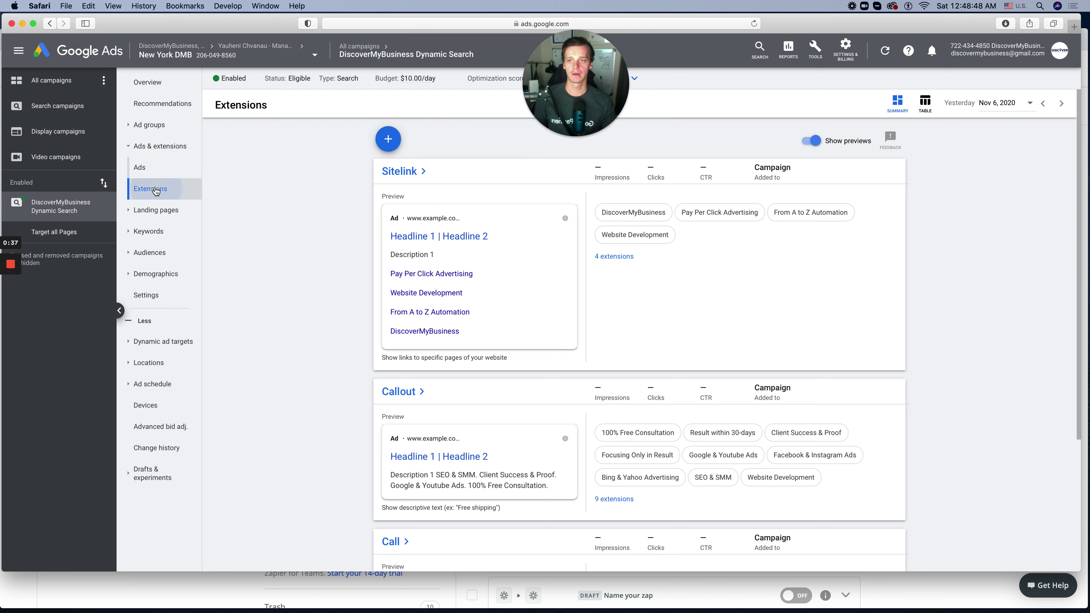
scroll(395, 263, "down", 3)
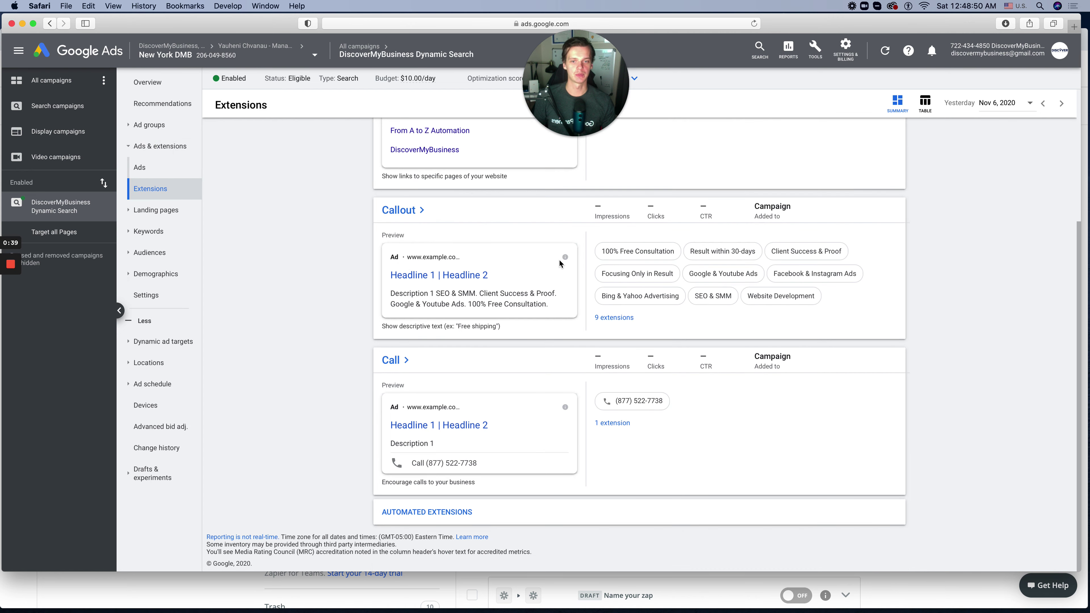
scroll(558, 261, "up", 3)
Start a new lead form extension, keeping Create new rather than reusing an existing one
left_click(388, 139)
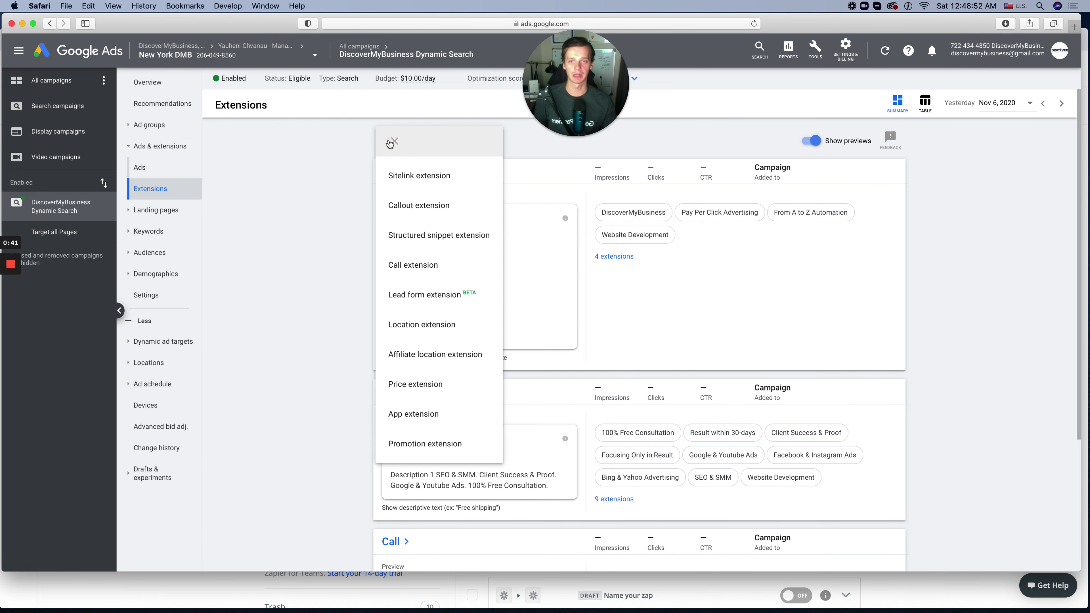
left_click(434, 297)
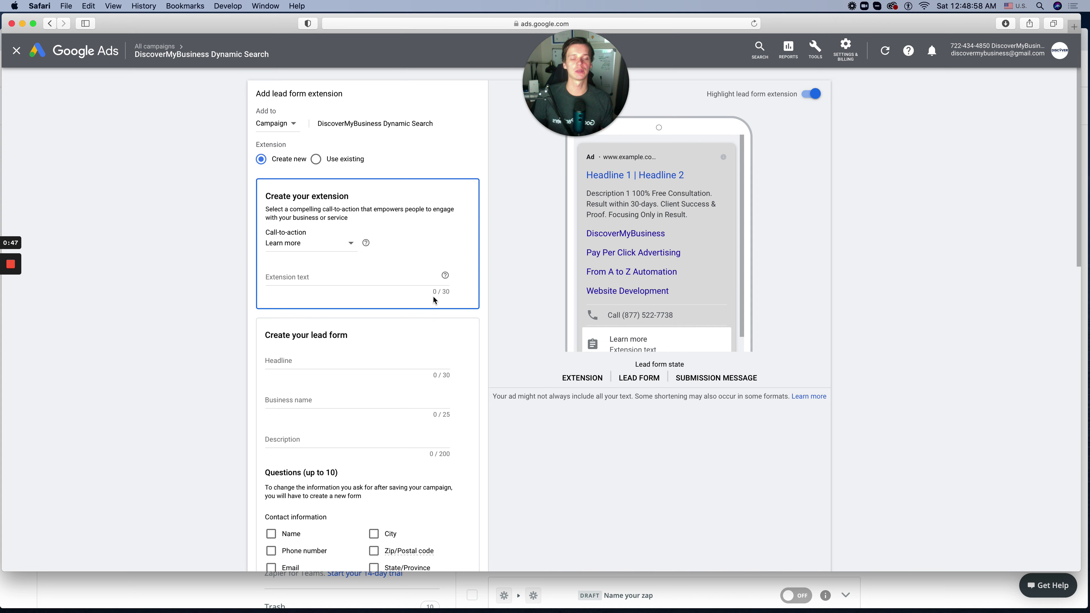
left_click(316, 159)
left_click(260, 159)
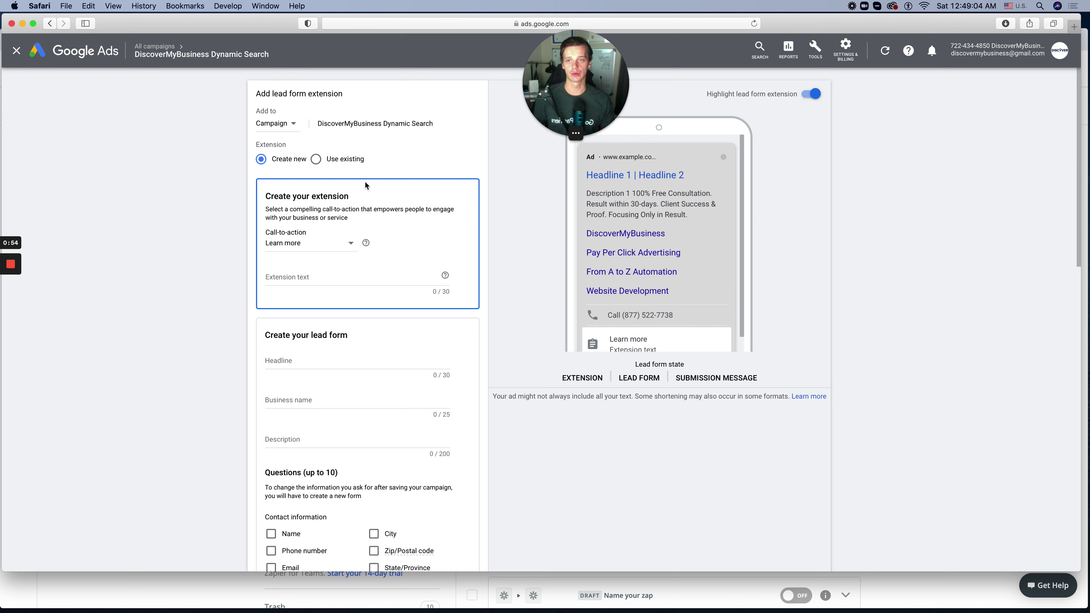
Review the call-to-action choices, leaving Learn more for now, then reopen the list
left_click(300, 248)
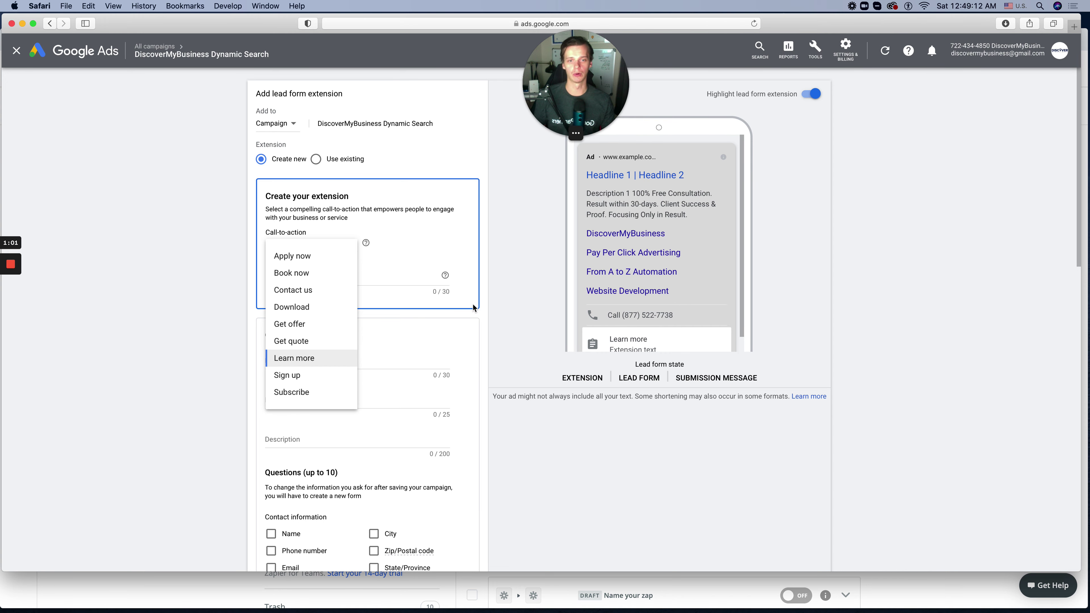
left_click_drag(596, 77, 1046, 496)
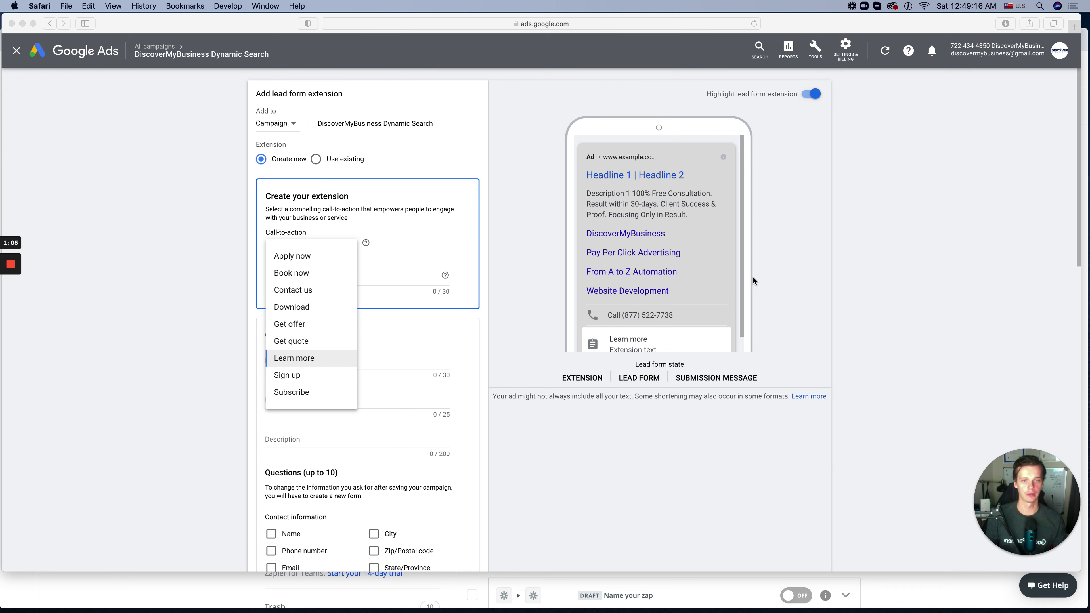
scroll(714, 276, "down", 3)
scroll(715, 276, "up", 3)
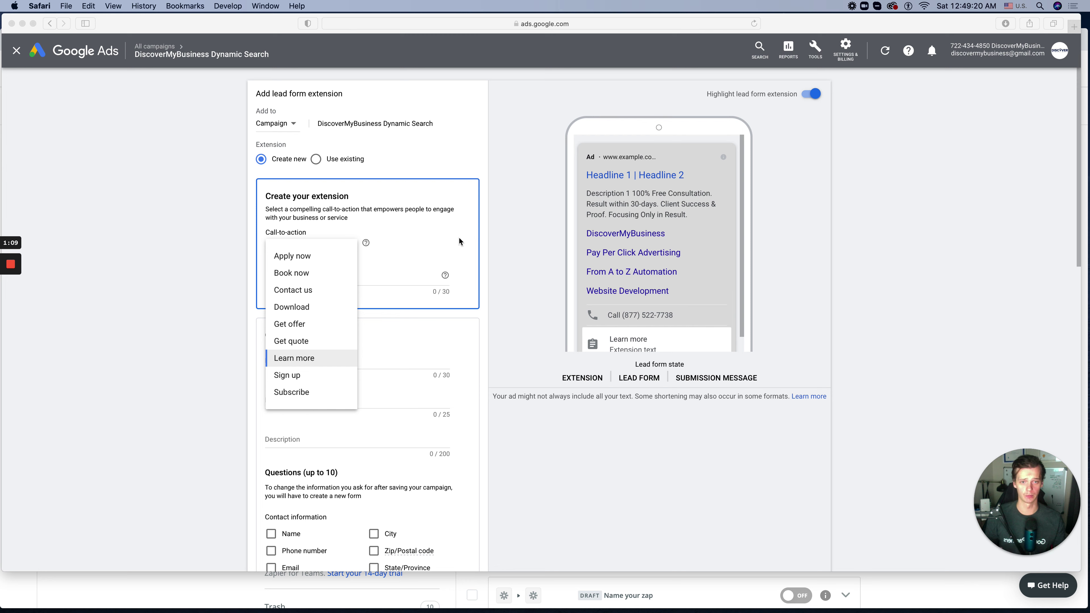
scroll(557, 245, "down", 3)
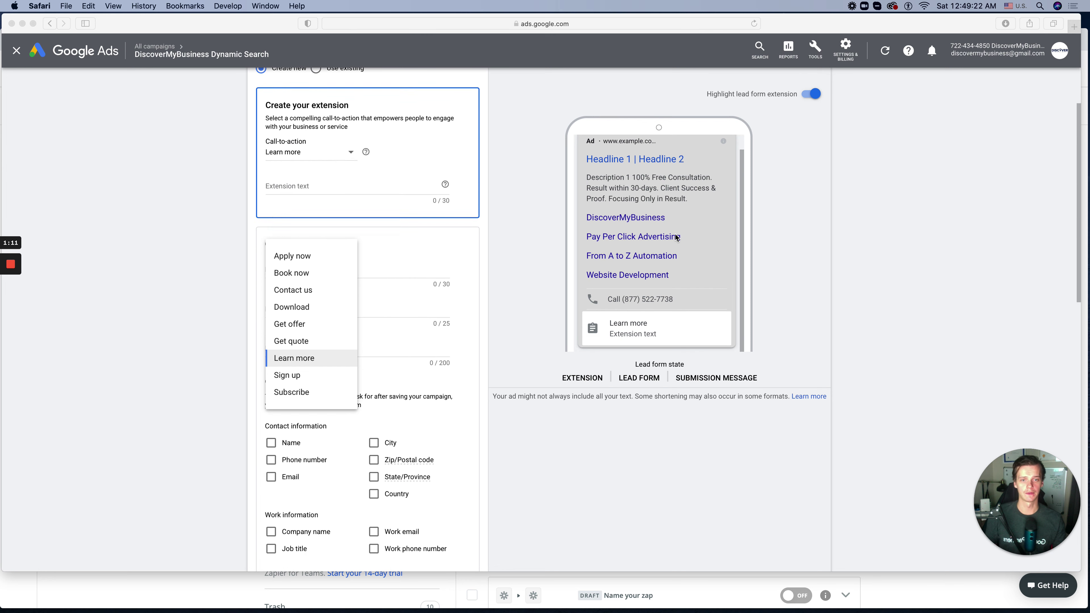
scroll(672, 249, "up", 3)
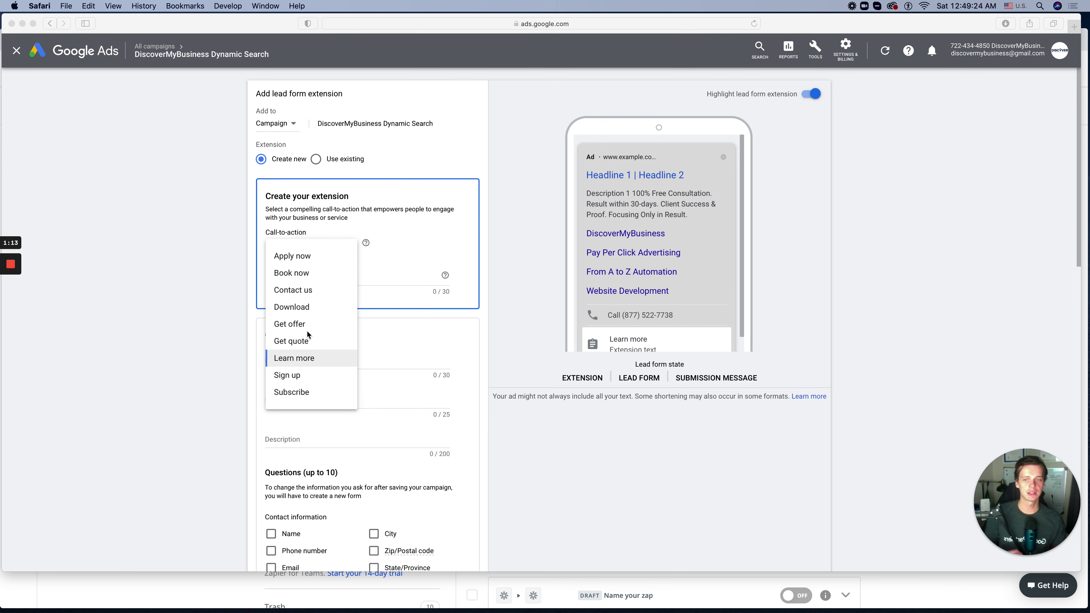
left_click(295, 358)
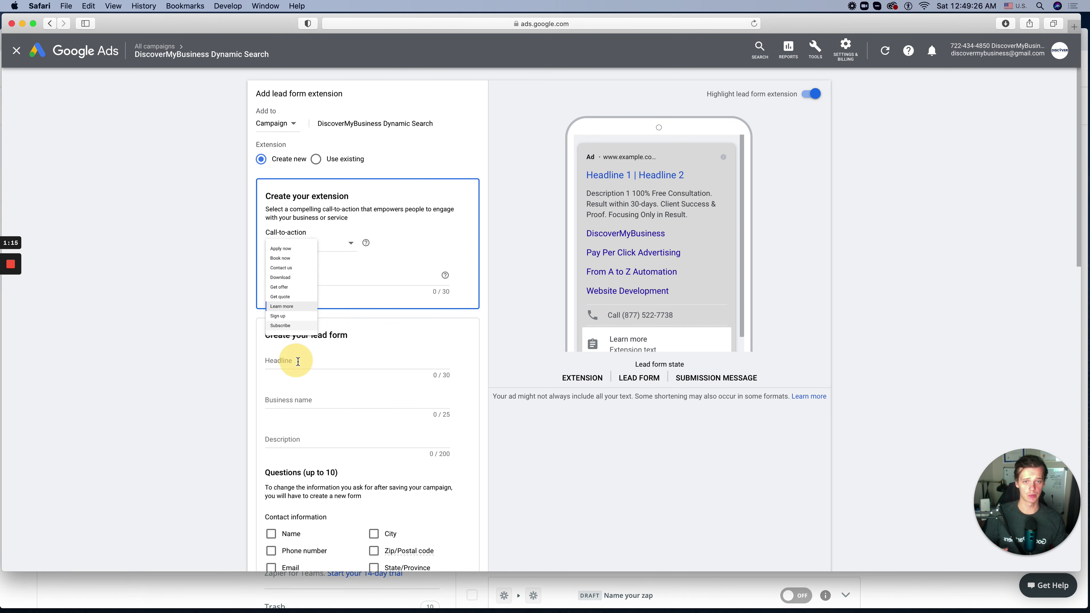
left_click(317, 220)
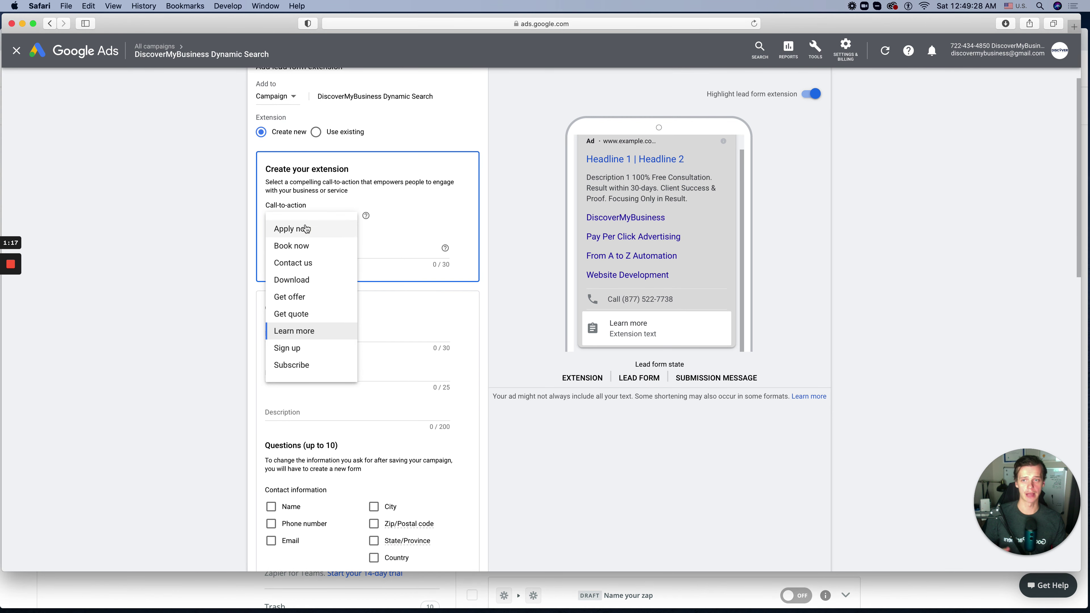
Set call-to-action to Book now and extension text to 'Free $300 Marketing Audit'
left_click(304, 245)
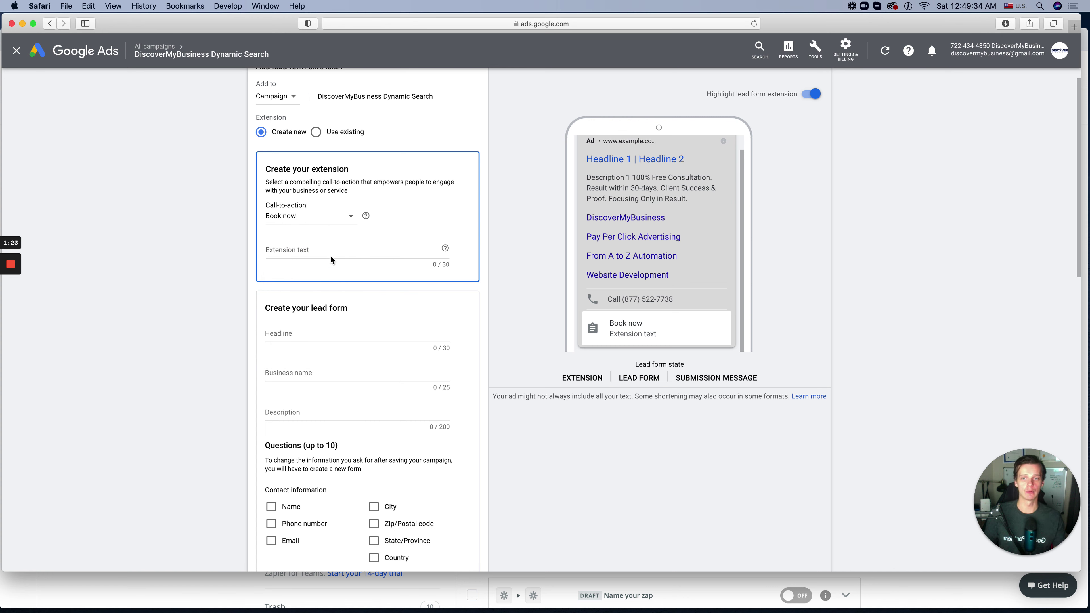
left_click(330, 252)
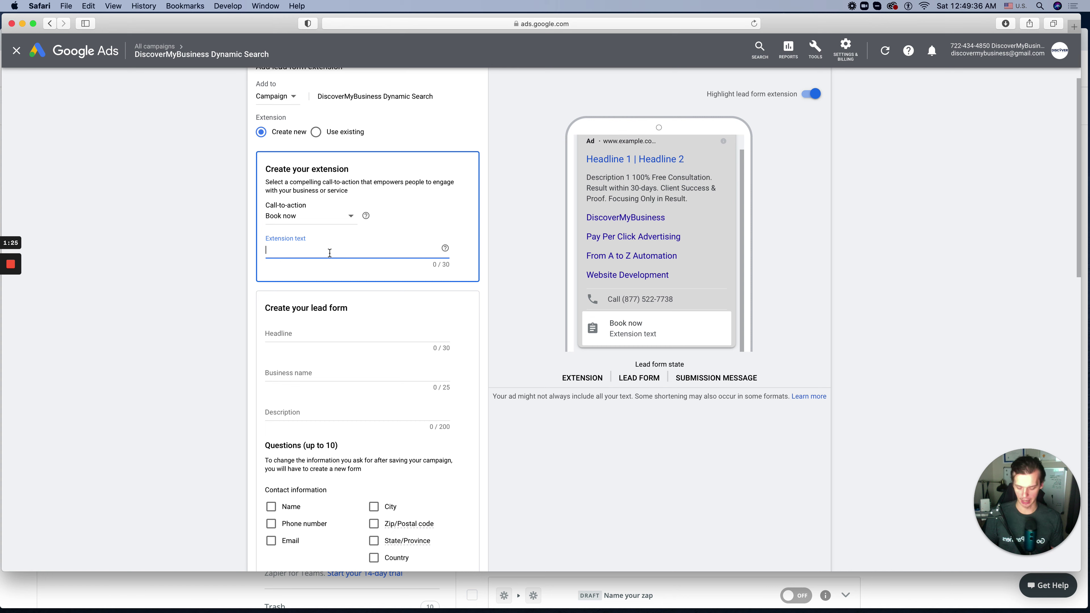
type("Free")
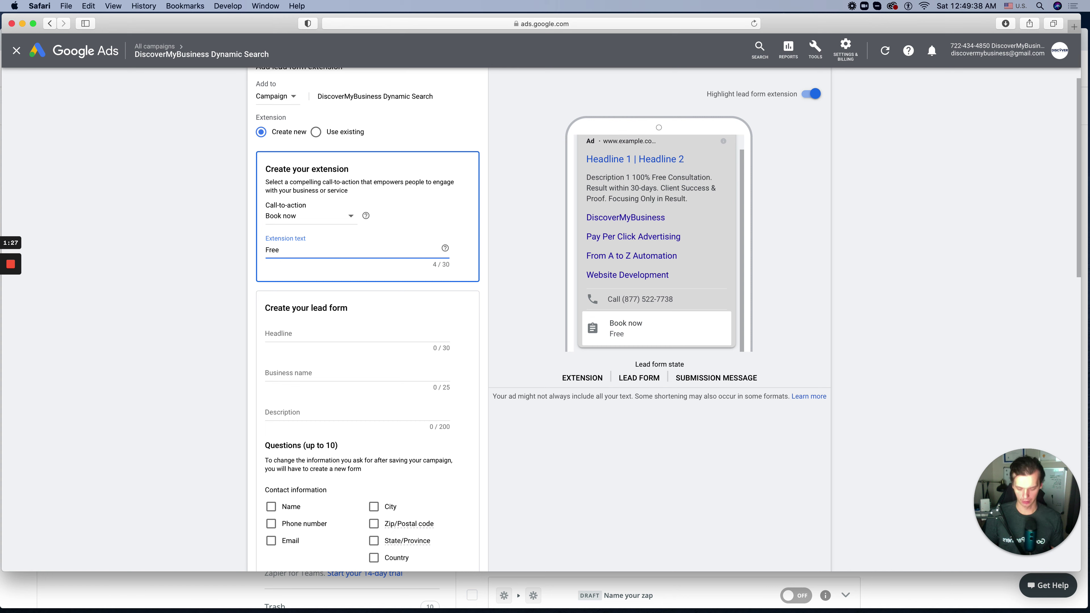
type(" $300")
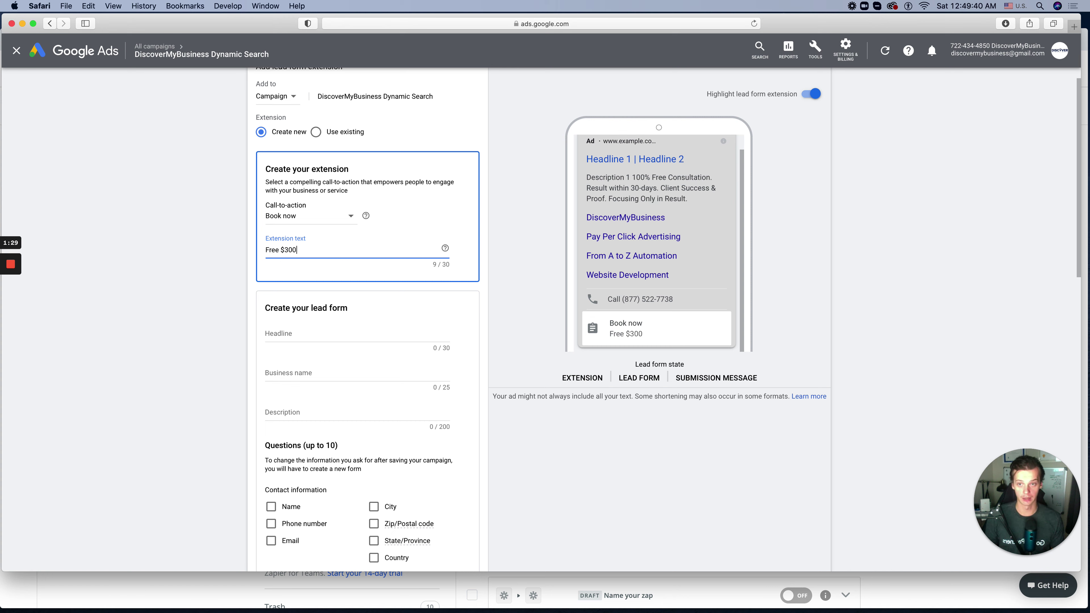
type(" Audit ")
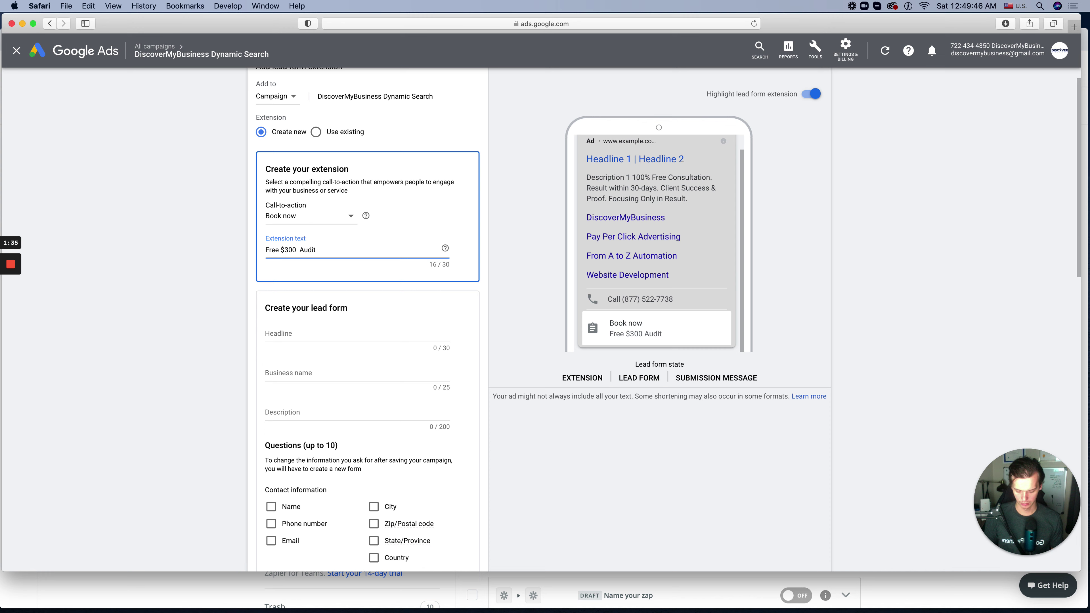
type(" Marketing")
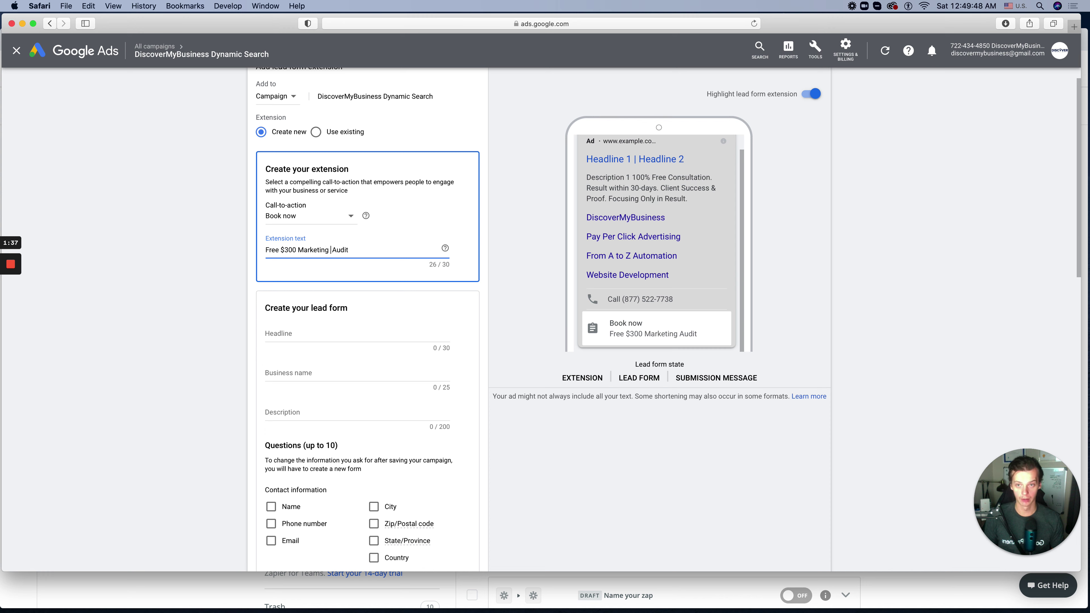
key("BackSpace")
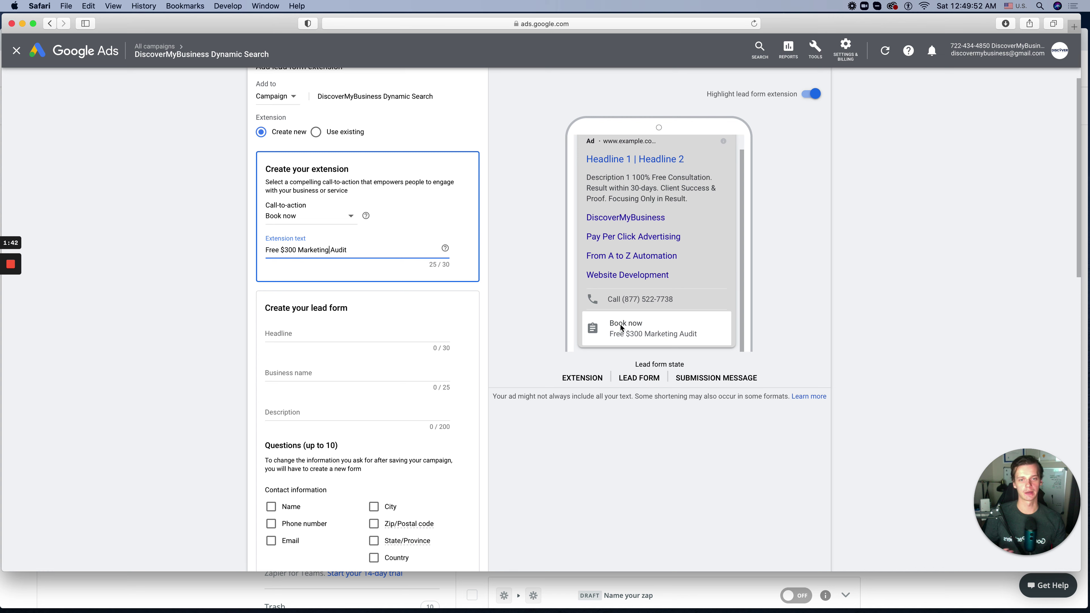
scroll(661, 339, "down", 2)
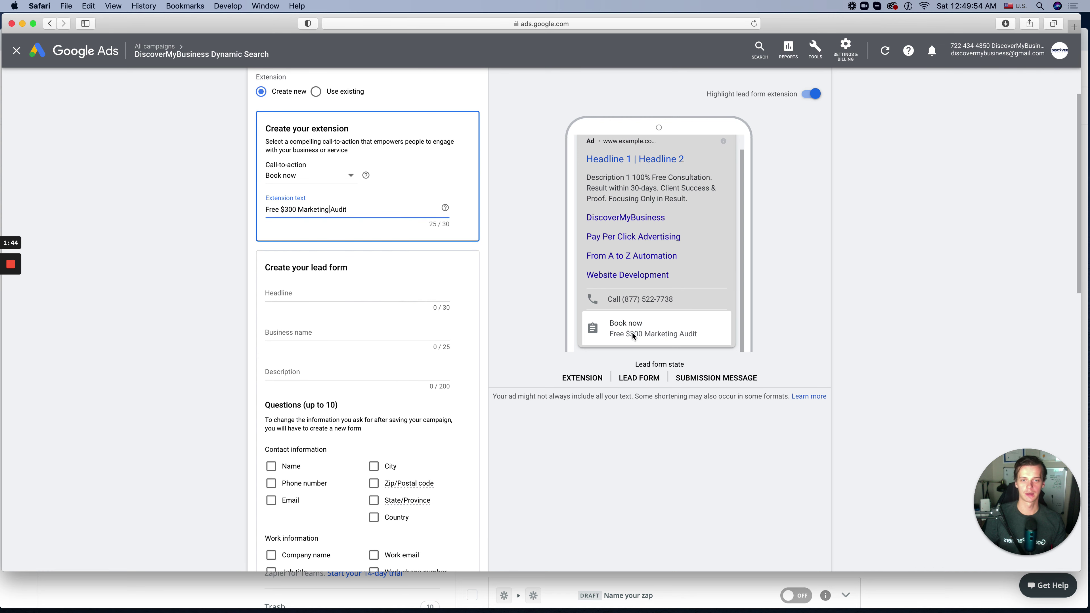
Enter 'DiscoverMyBusiness' as the lead form's business name
left_click(335, 291)
scroll(320, 270, "down", 2)
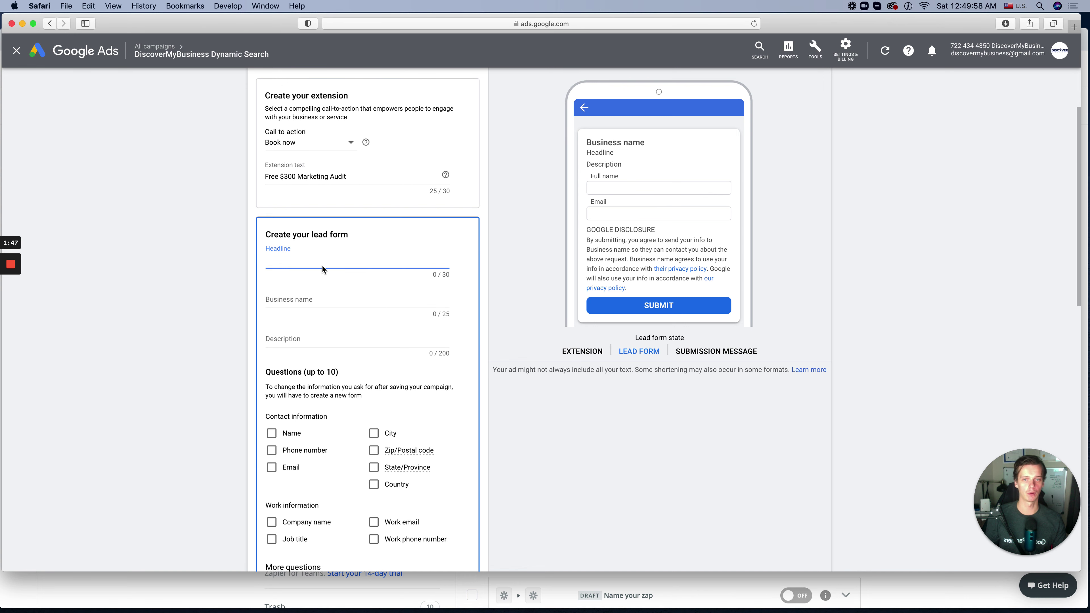
scroll(323, 269, "up", 1)
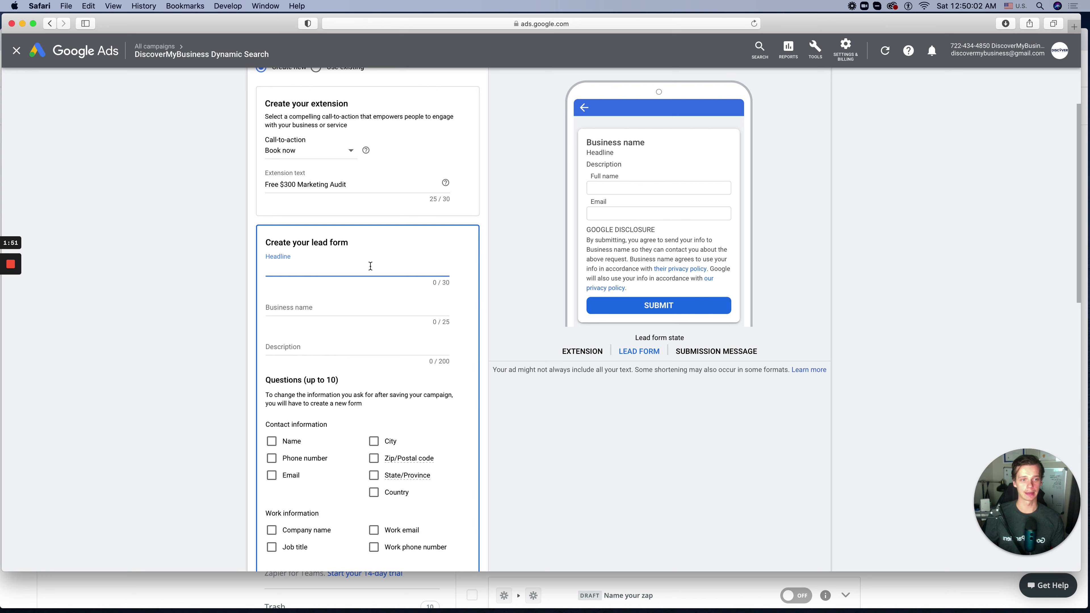
left_click(317, 316)
type("Dis")
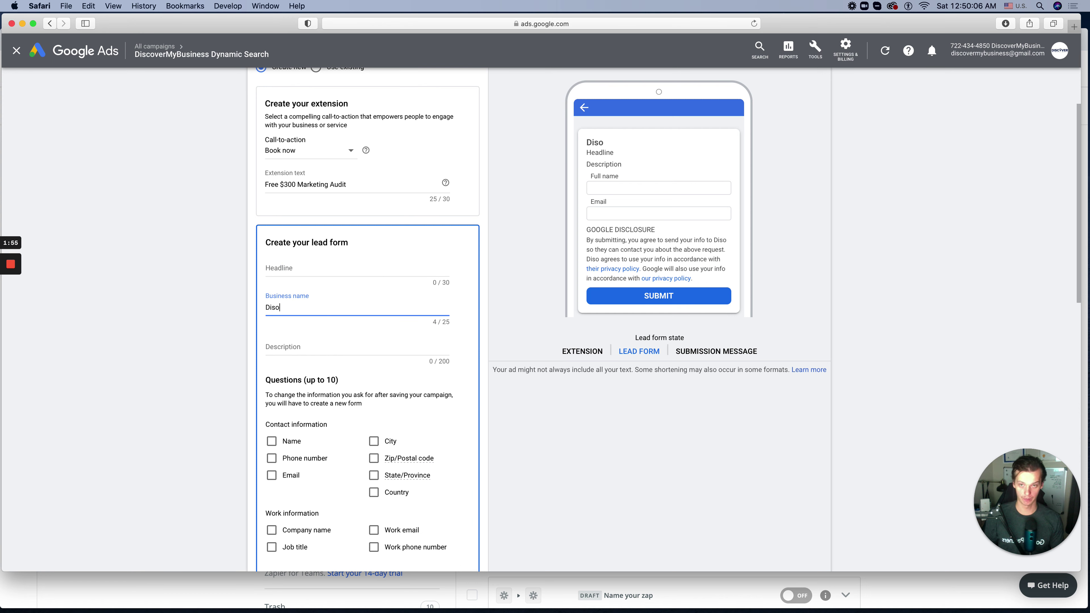
type("cover")
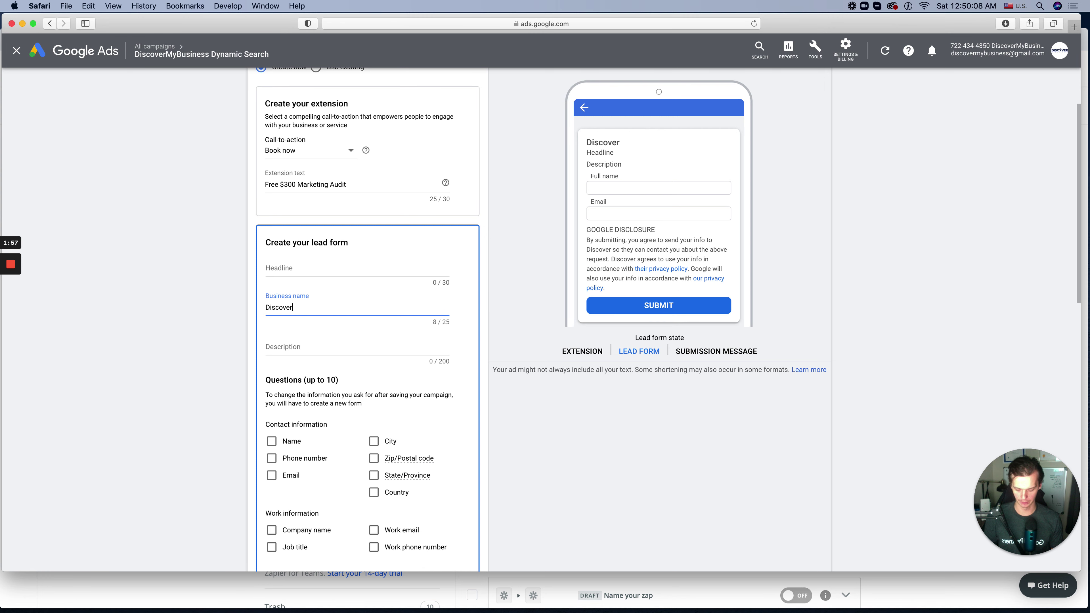
type("MyBusiness")
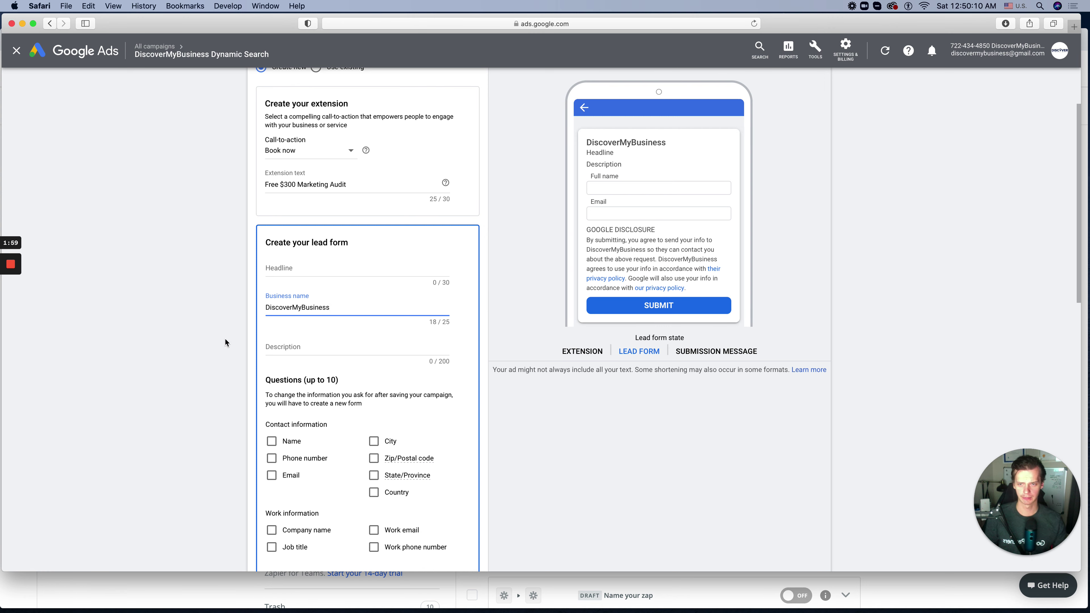
Add the description 'Full Service Digital Marketing Agency' and leave the headline empty
left_click(320, 355)
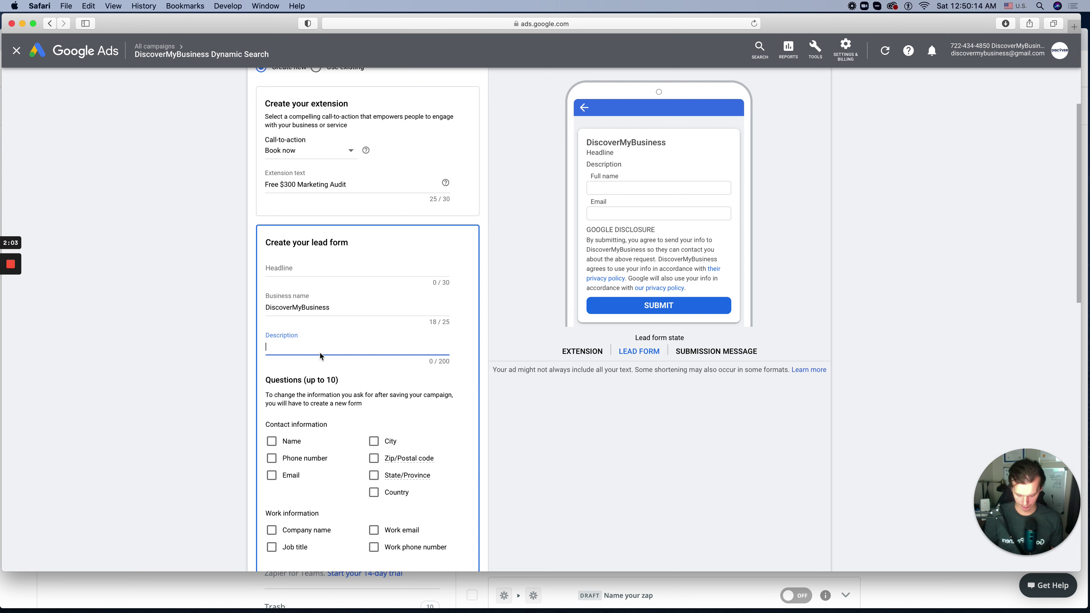
type("Full Service")
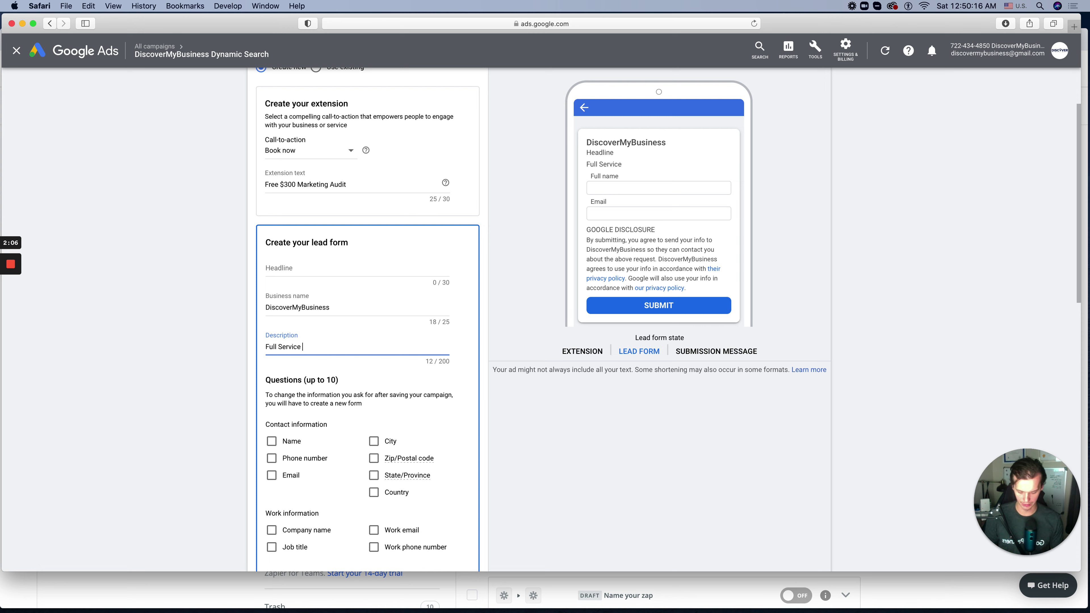
type(" Digital Marketi")
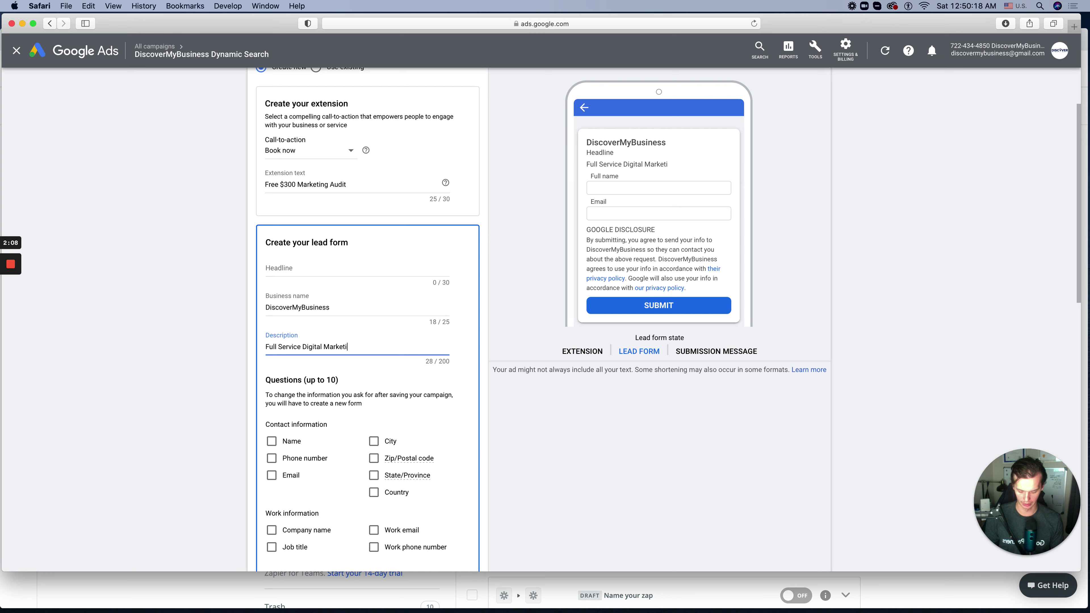
type("ng Agency")
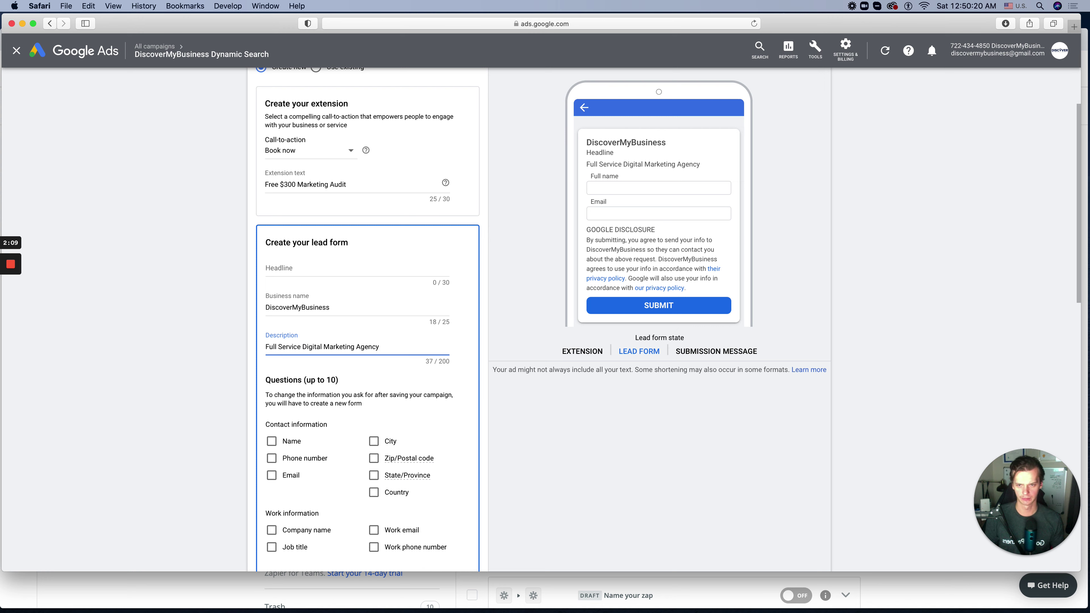
left_click(235, 368)
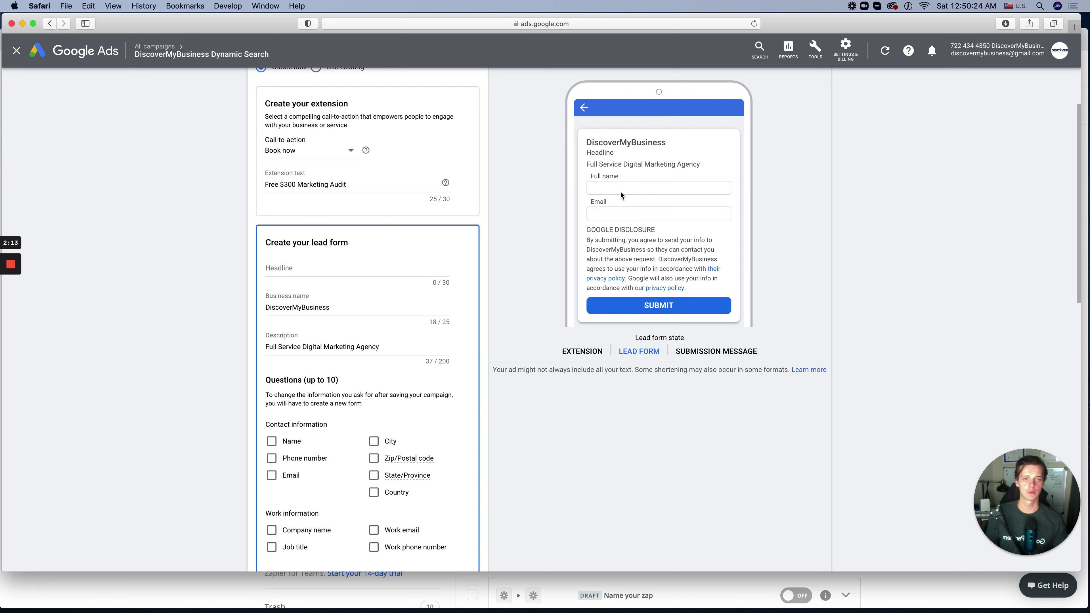
left_click(289, 275)
type("3242342")
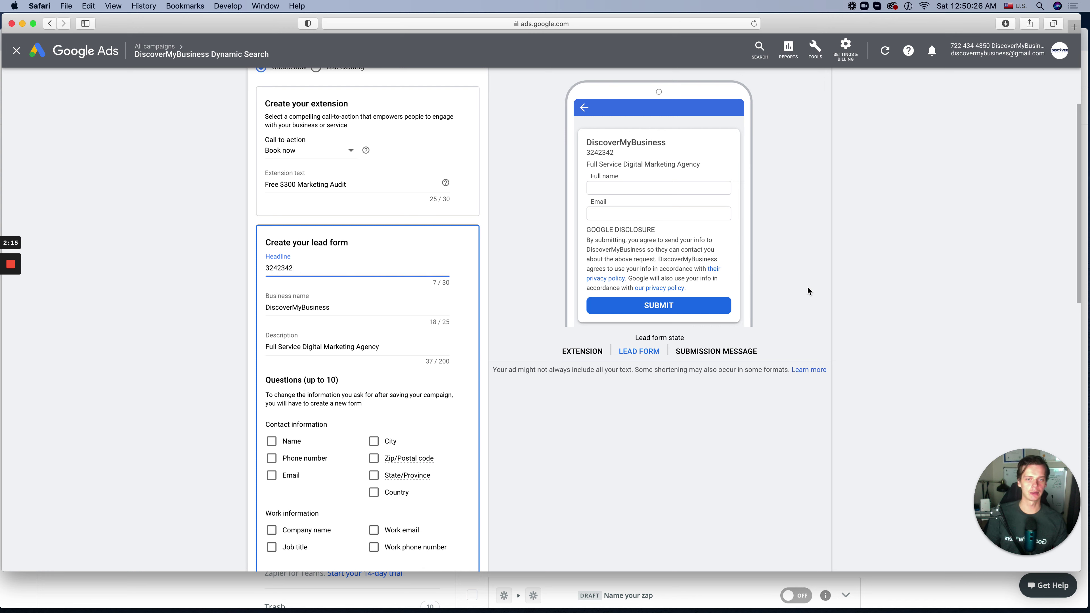
left_click(286, 270)
key("super+a")
key("BackSpace")
left_click(199, 300)
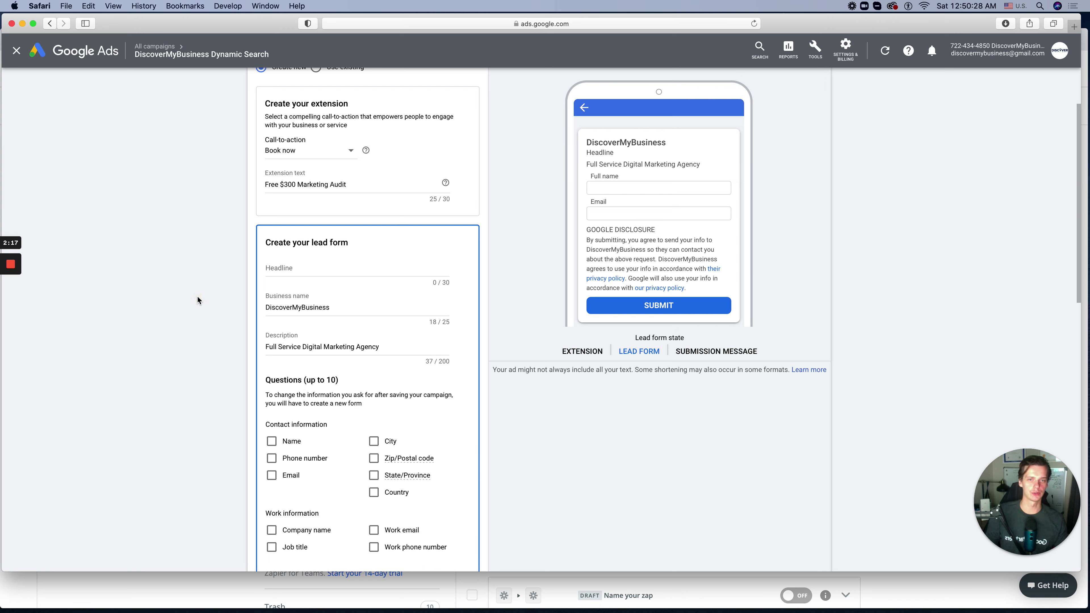
Ask leads for full name, phone number, email and Zip/Postal code, but not company name
scroll(269, 365, "down", 5)
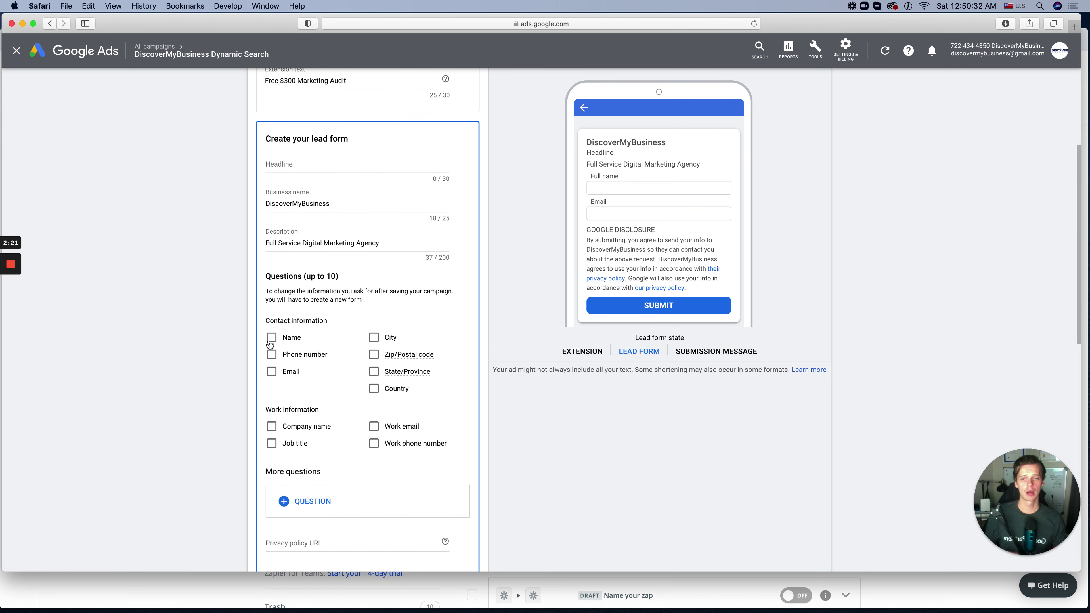
left_click(273, 340)
left_click(288, 362)
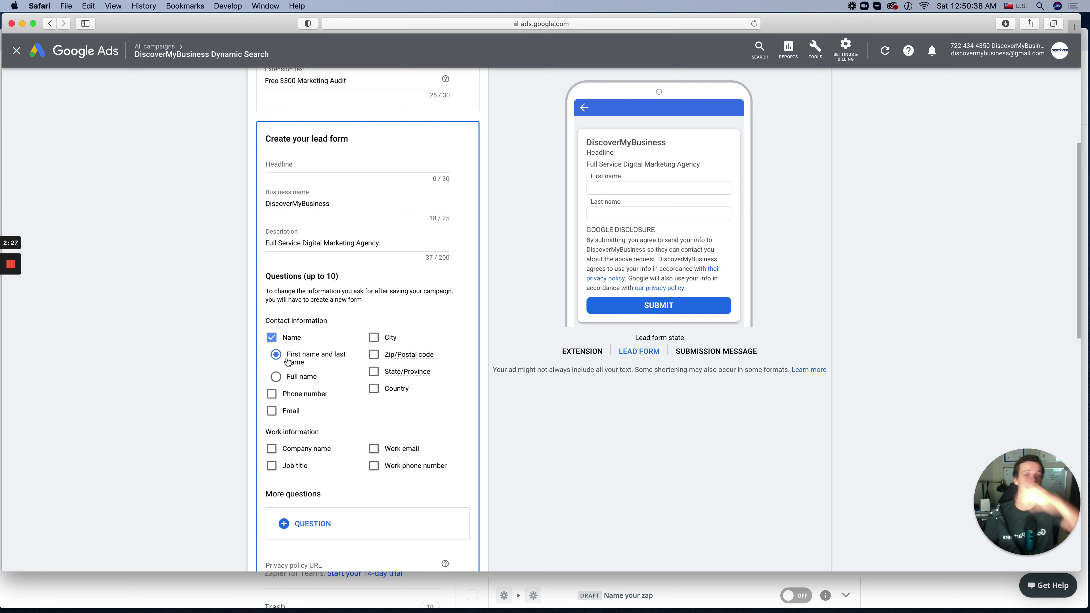
left_click(287, 380)
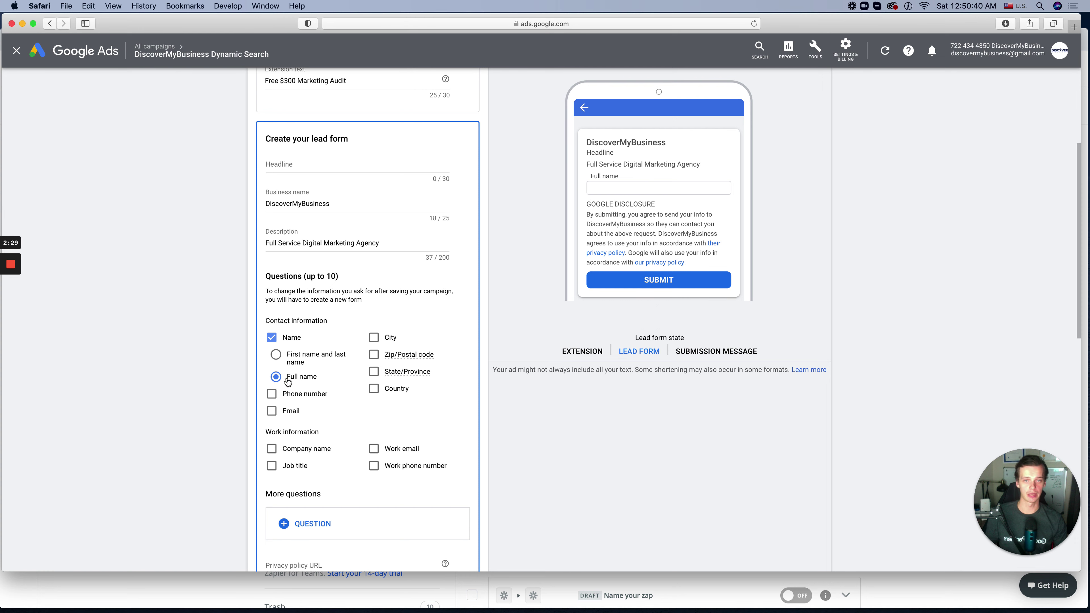
left_click(290, 394)
left_click(287, 411)
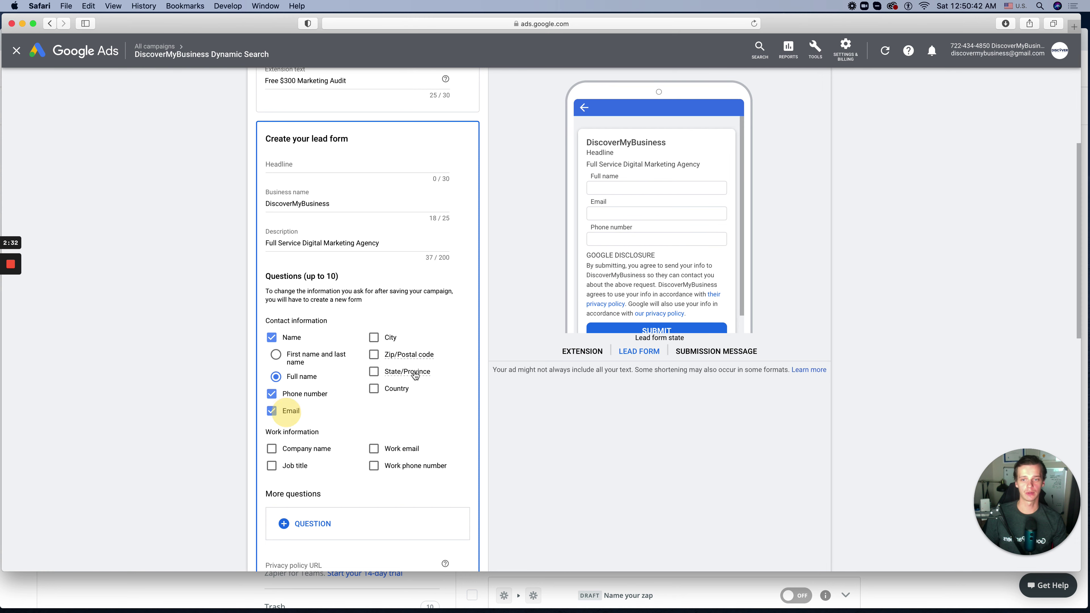
left_click(393, 359)
mouse_move(394, 360)
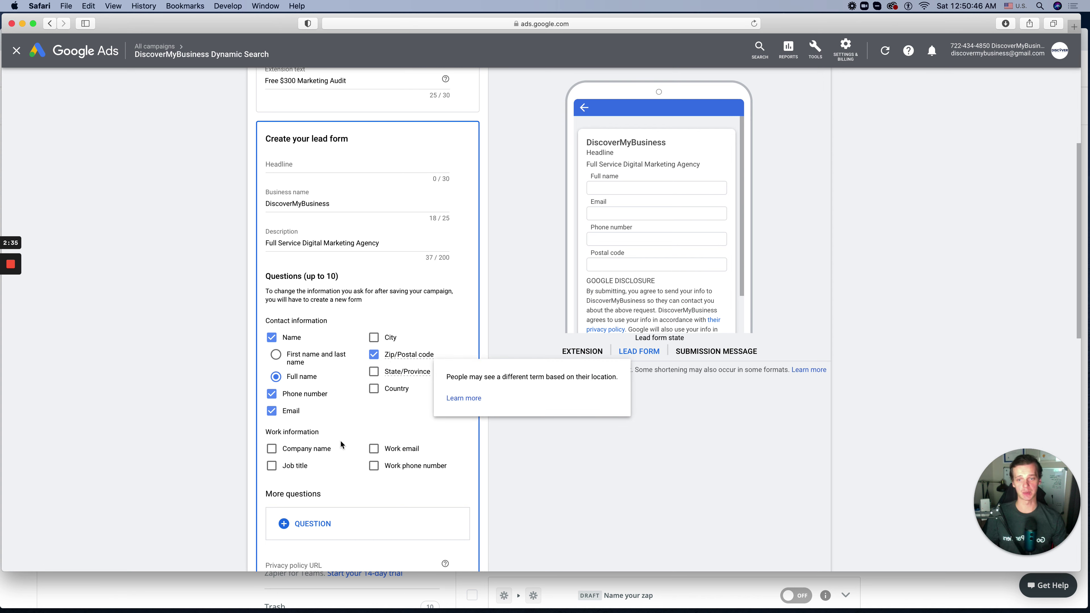
scroll(341, 446, "down", 3)
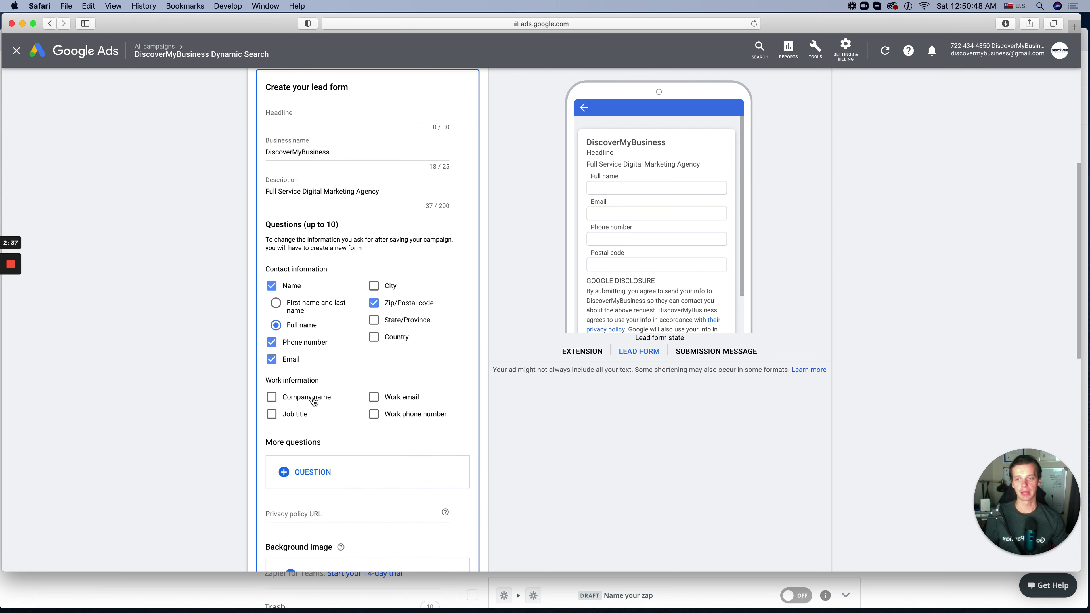
left_click(313, 402)
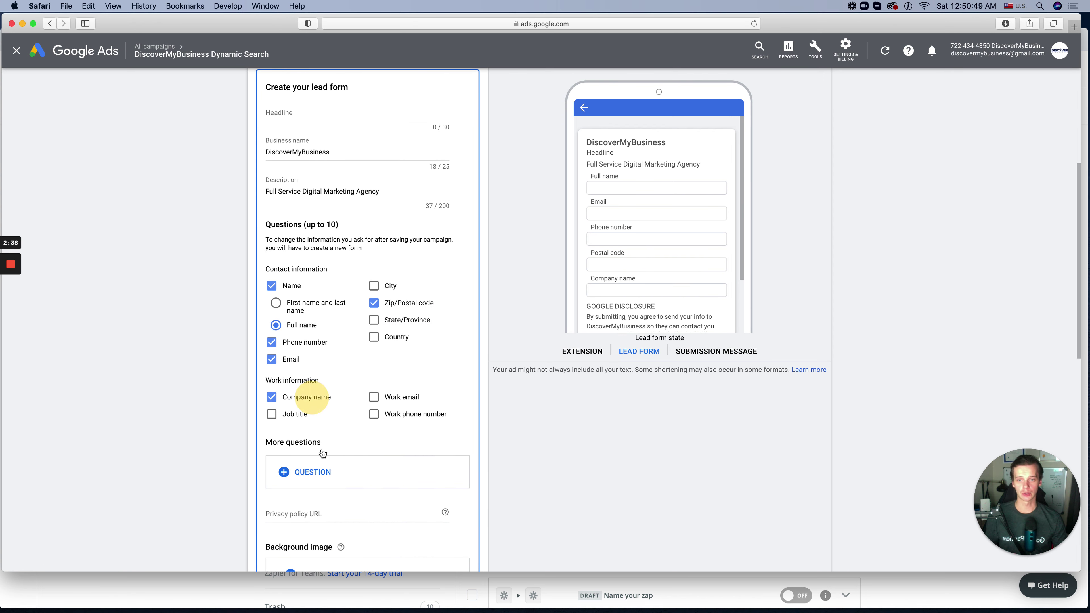
left_click(308, 405)
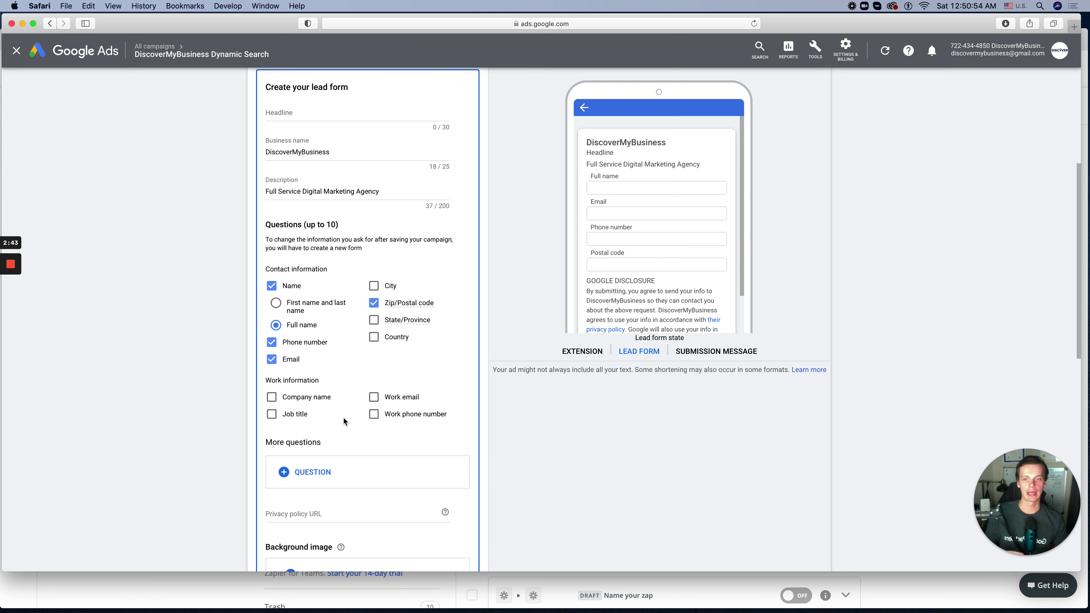
scroll(377, 441, "down", 2)
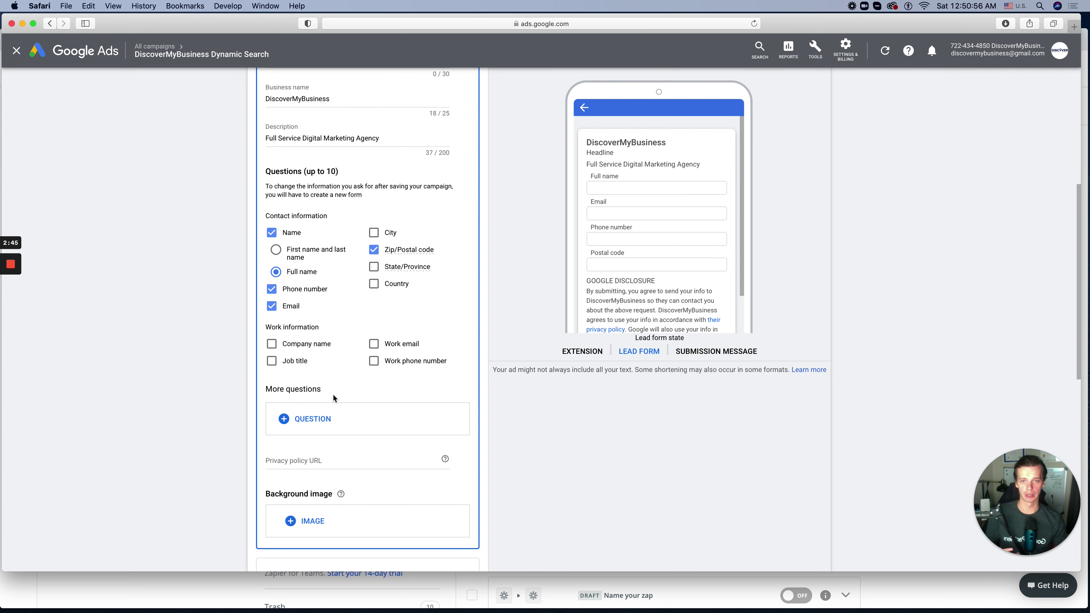
left_click(332, 419)
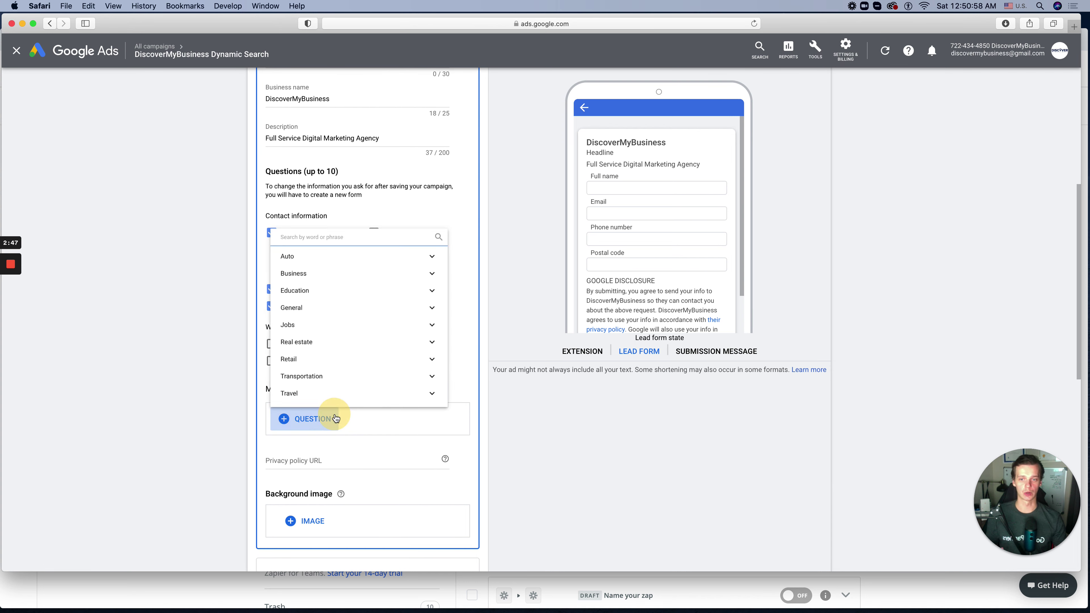
left_click(178, 408)
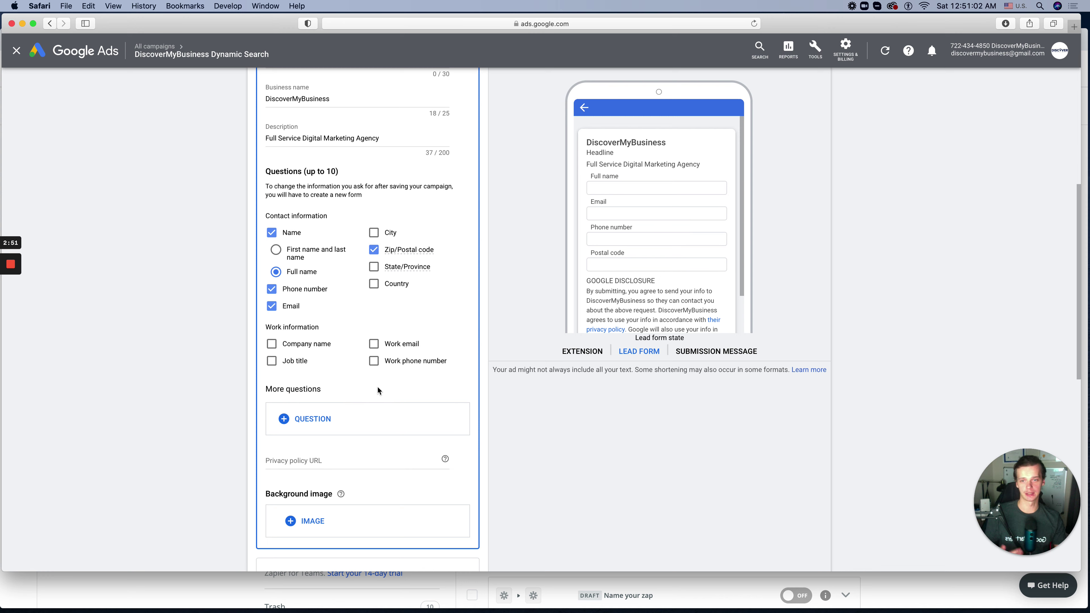
left_click(320, 419)
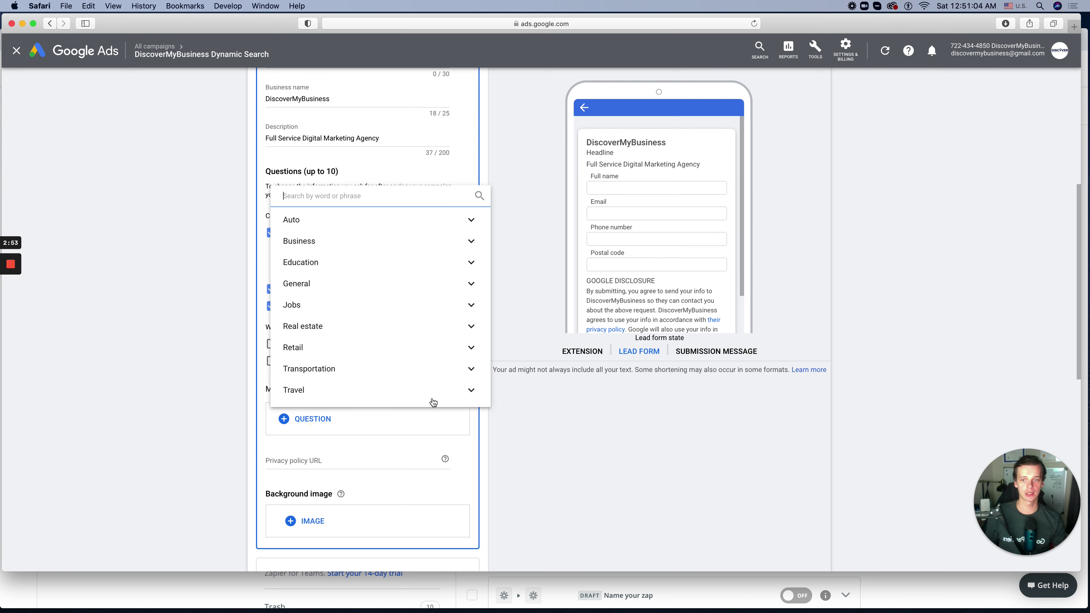
left_click(383, 240)
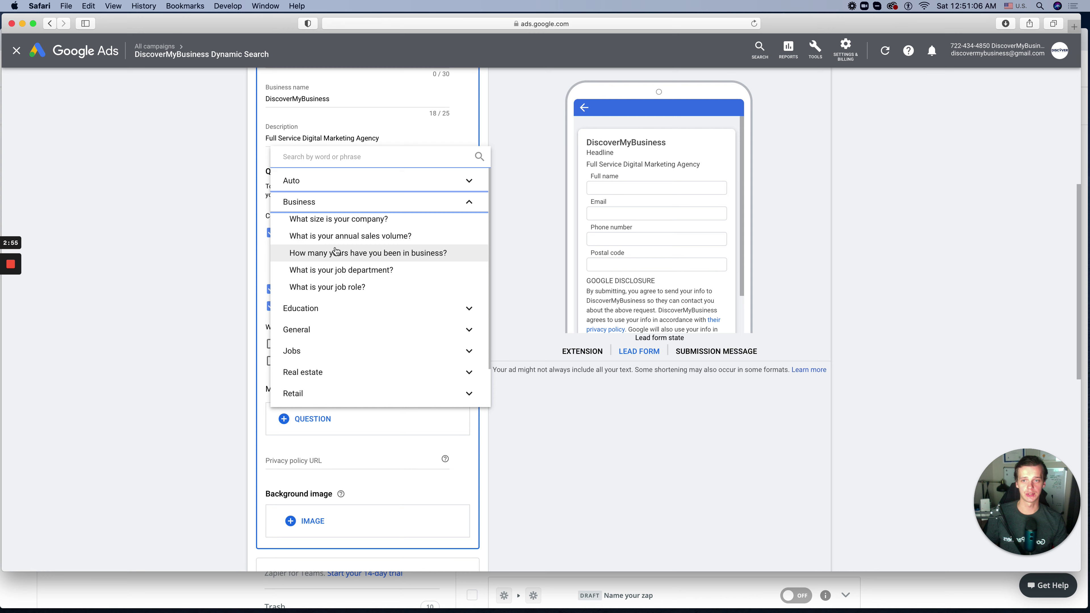
left_click(333, 202)
left_click(366, 224)
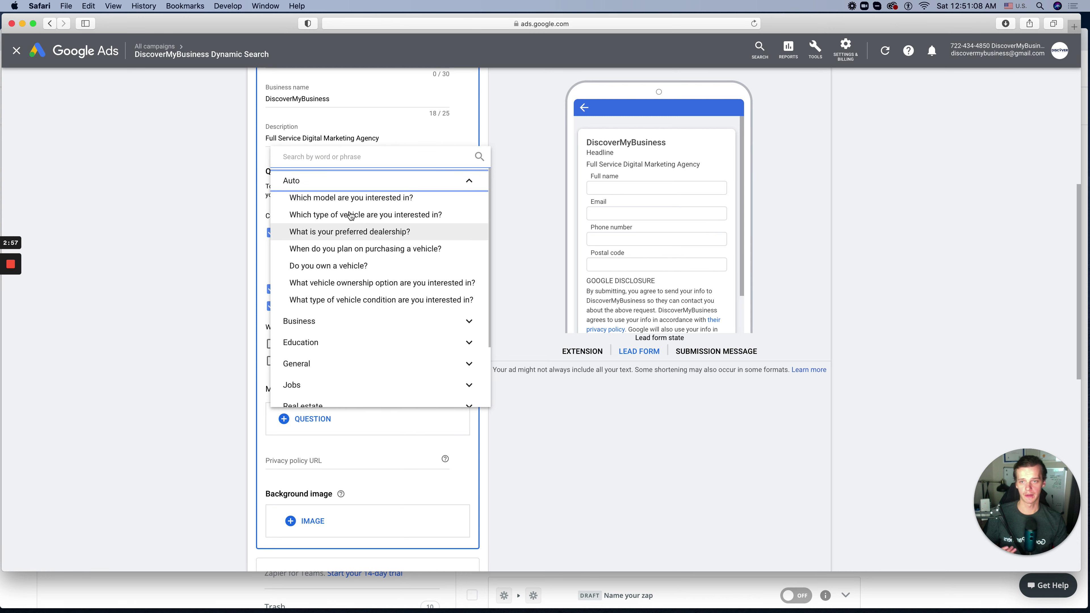
left_click(364, 320)
scroll(365, 320, "down", 6)
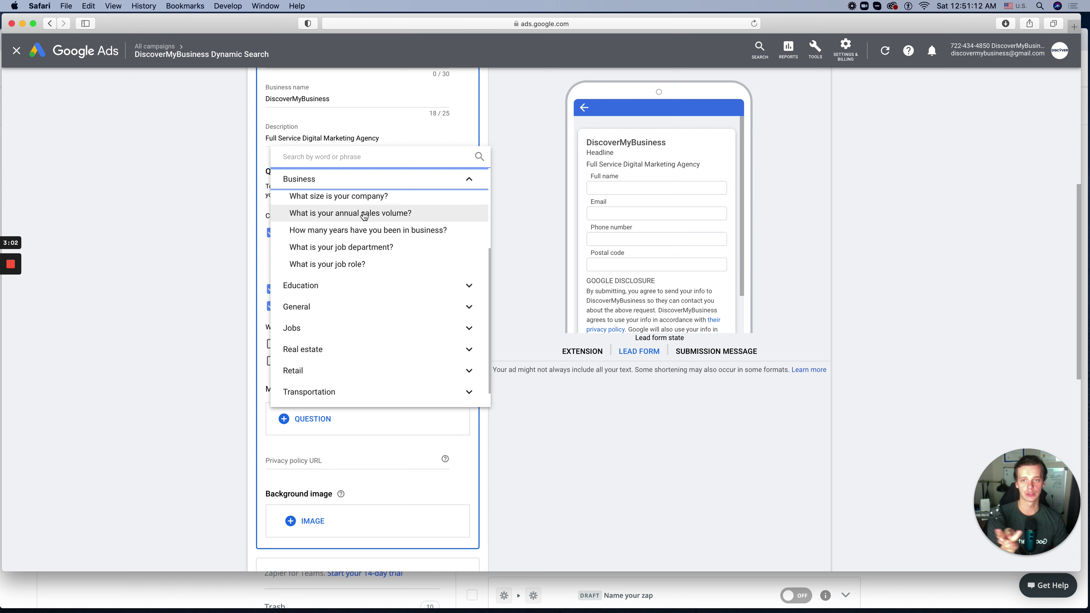
scroll(364, 290, "down", 1)
scroll(364, 290, "down", 1)
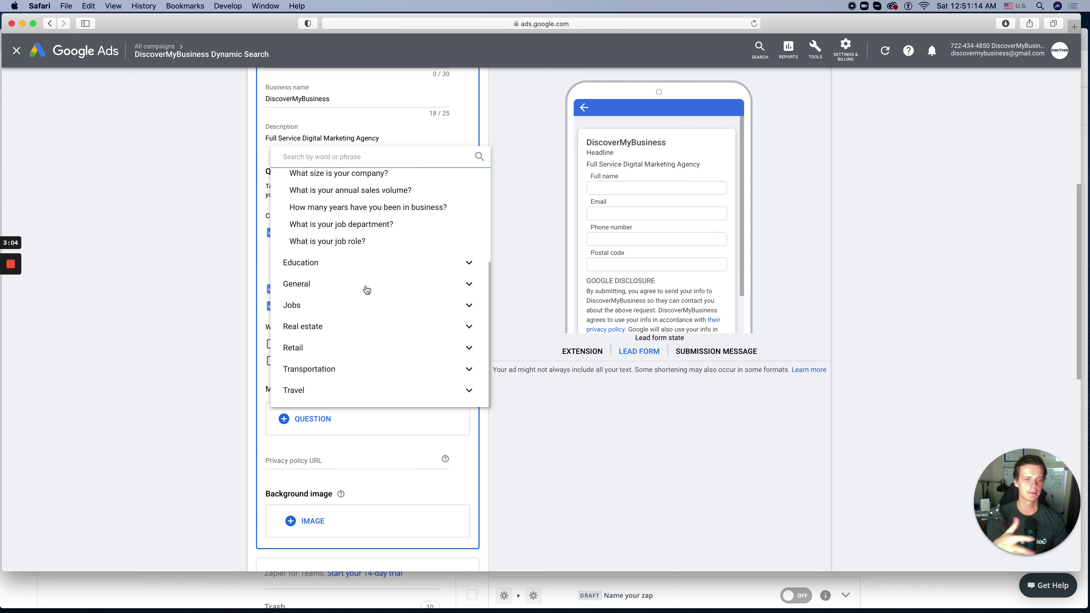
Dismiss the question list unchanged and put the cursor in the Privacy policy URL field
left_click(232, 339)
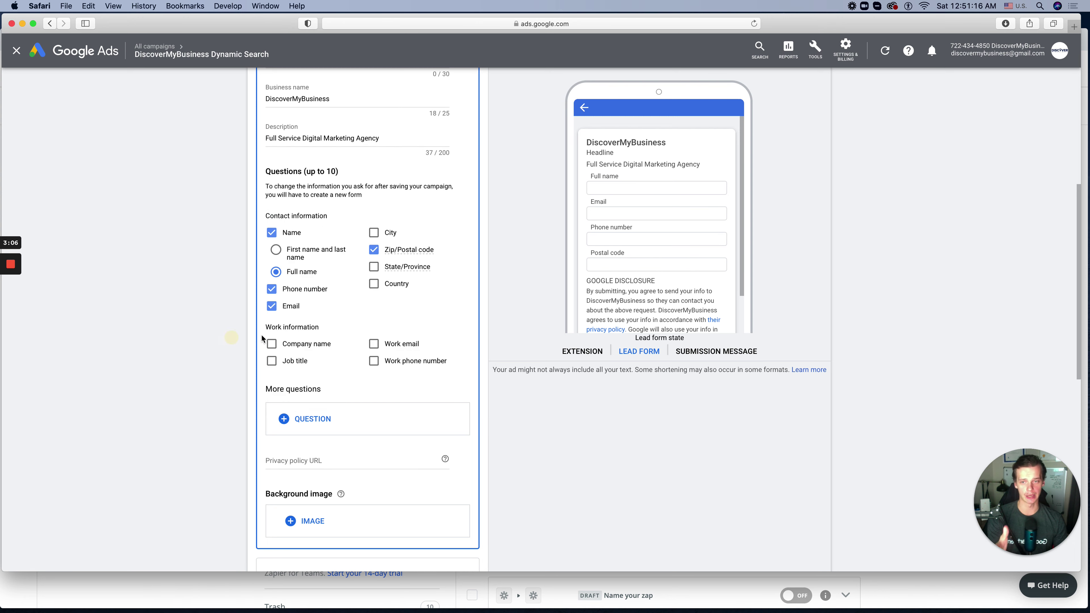
scroll(347, 314, "down", 5)
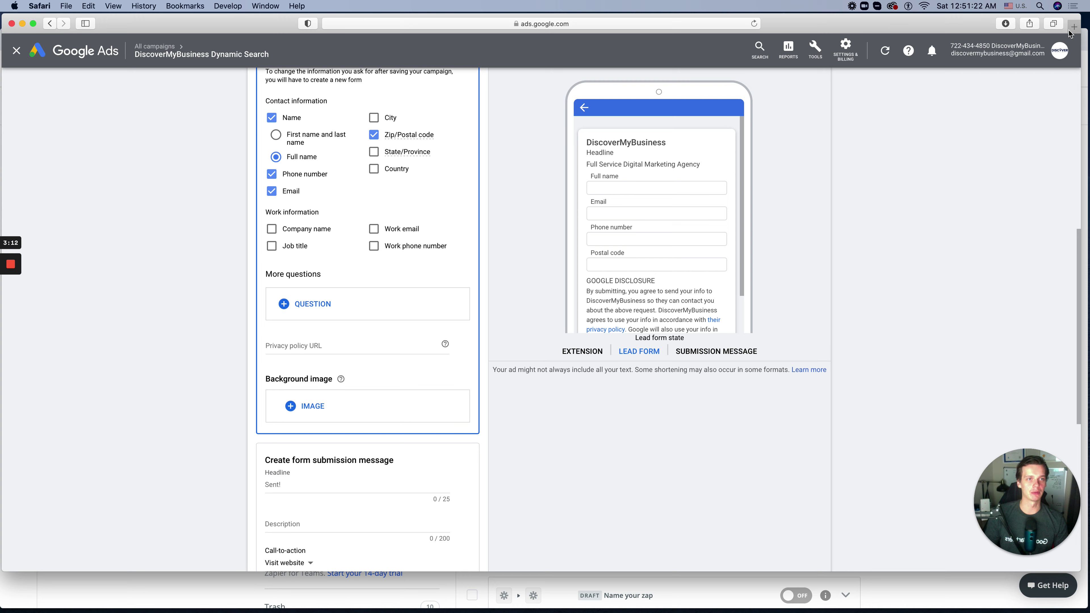
scroll(331, 356, "down", 1)
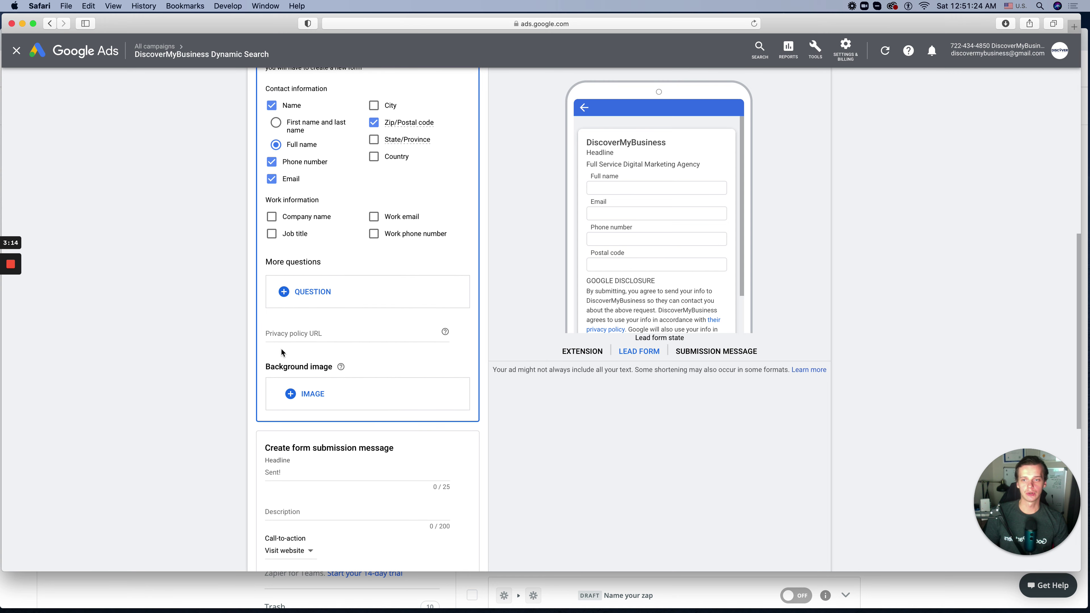
left_click(286, 335)
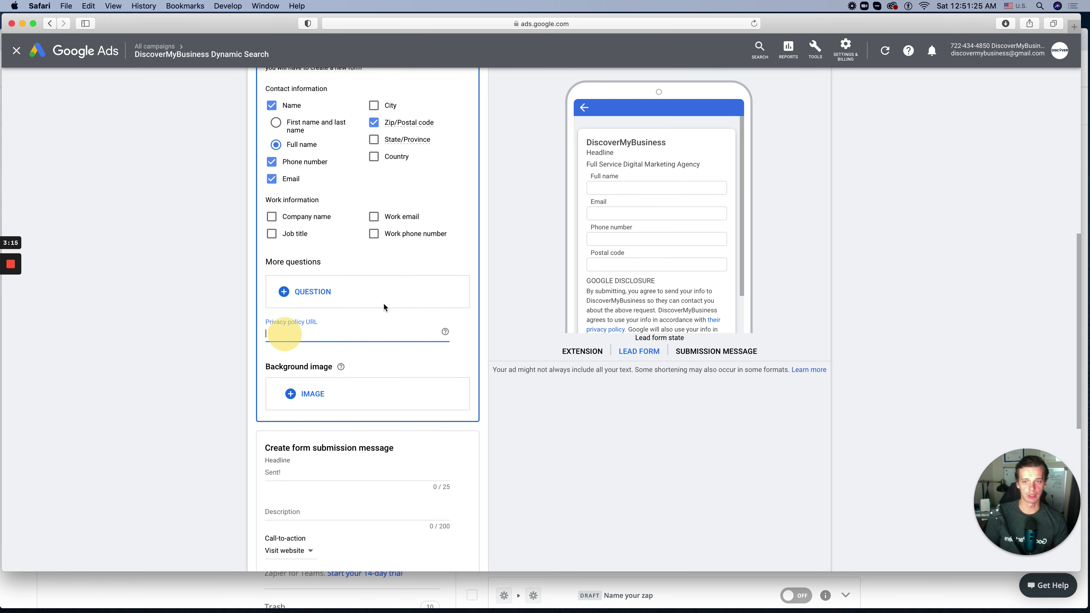
Load the discovermybusiness.co home page in a new Safari tab
left_click(1074, 27)
type("discovermybusiness.co")
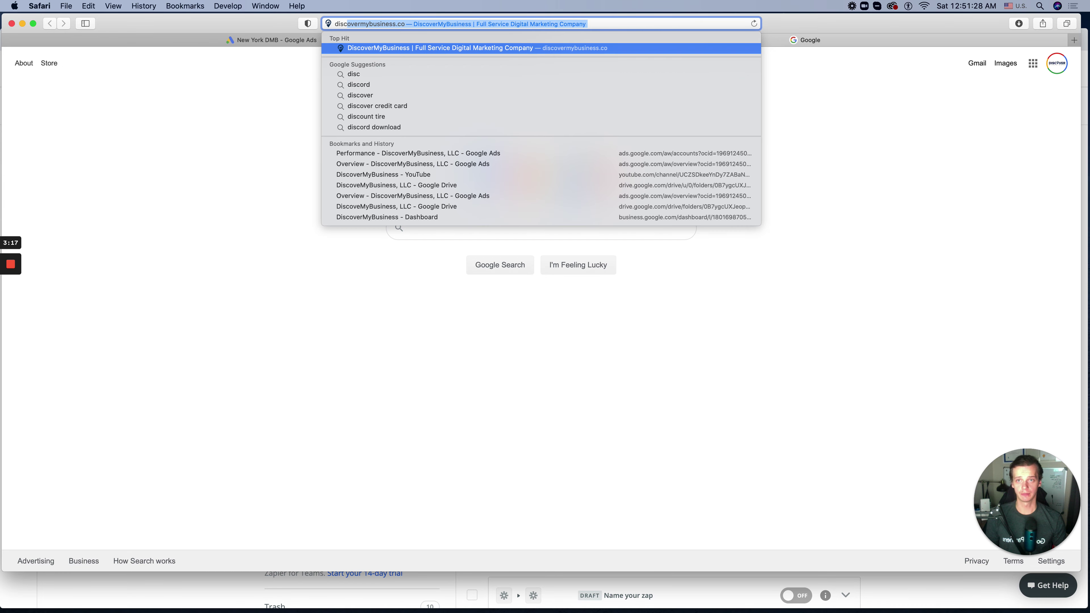
key("Return")
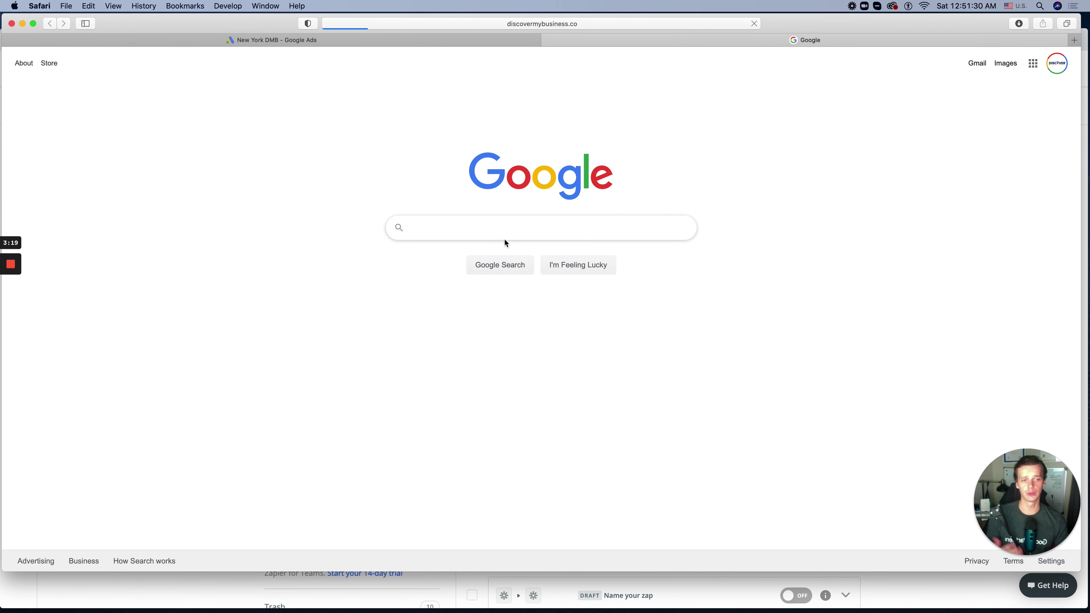
scroll(592, 346, "down", 20)
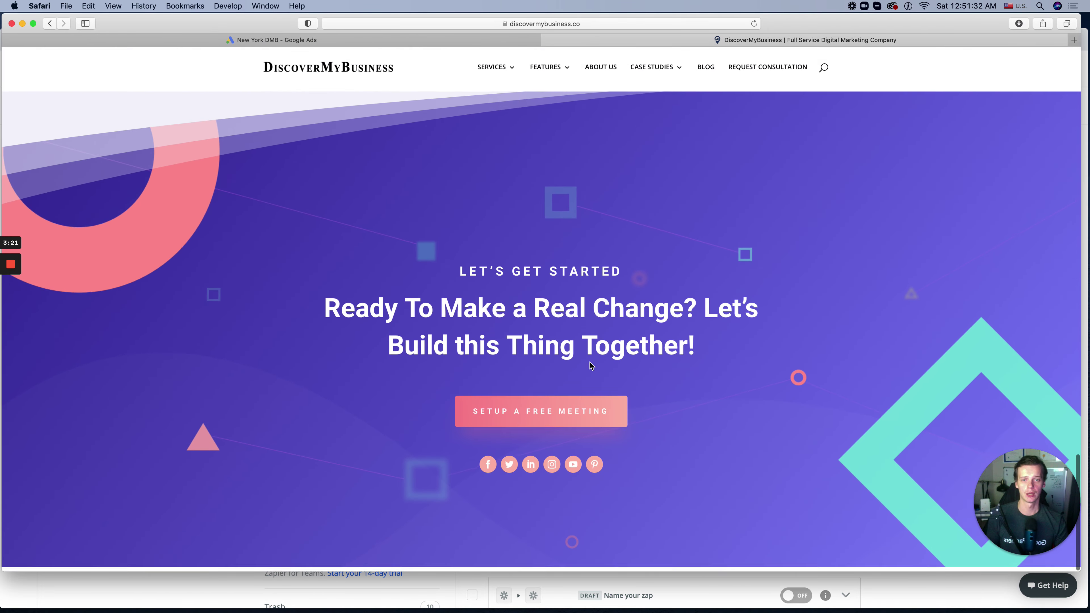
scroll(517, 394, "up", 5)
scroll(517, 394, "down", 5)
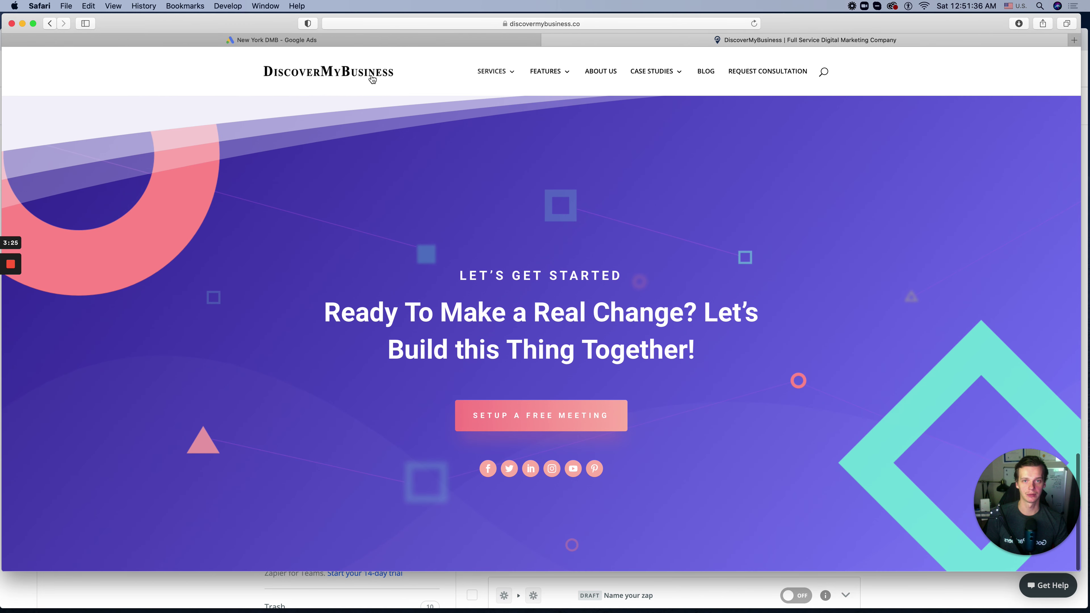
left_click(361, 76)
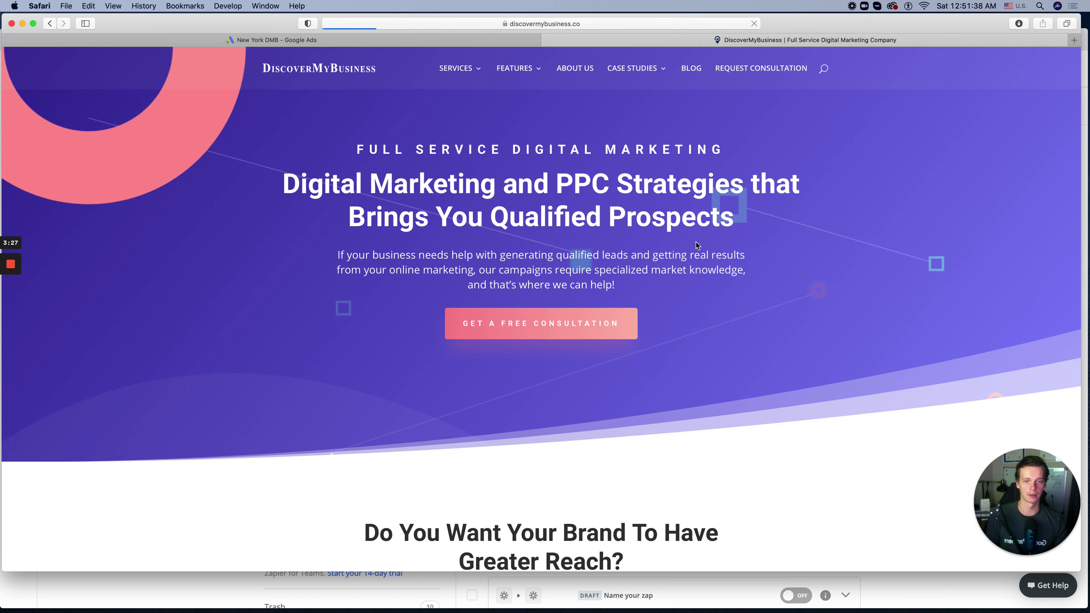
scroll(595, 283, "down", 15)
scroll(596, 283, "down", 5)
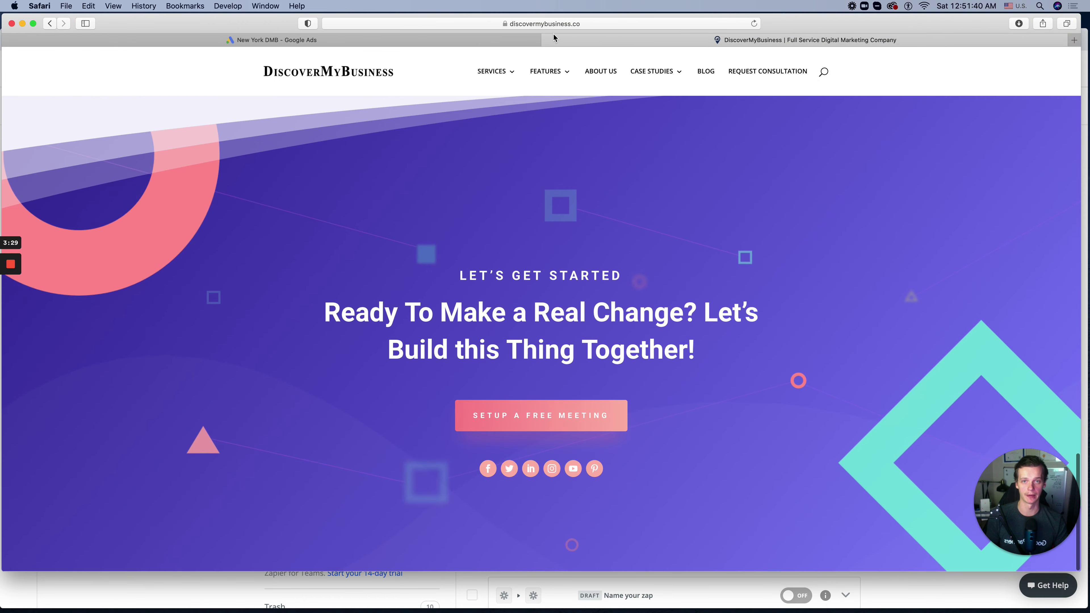
Change the address to the site's /privacy-policy path and load the Privacy Policy page
left_click(574, 25)
key("Right")
key("BackSpace")
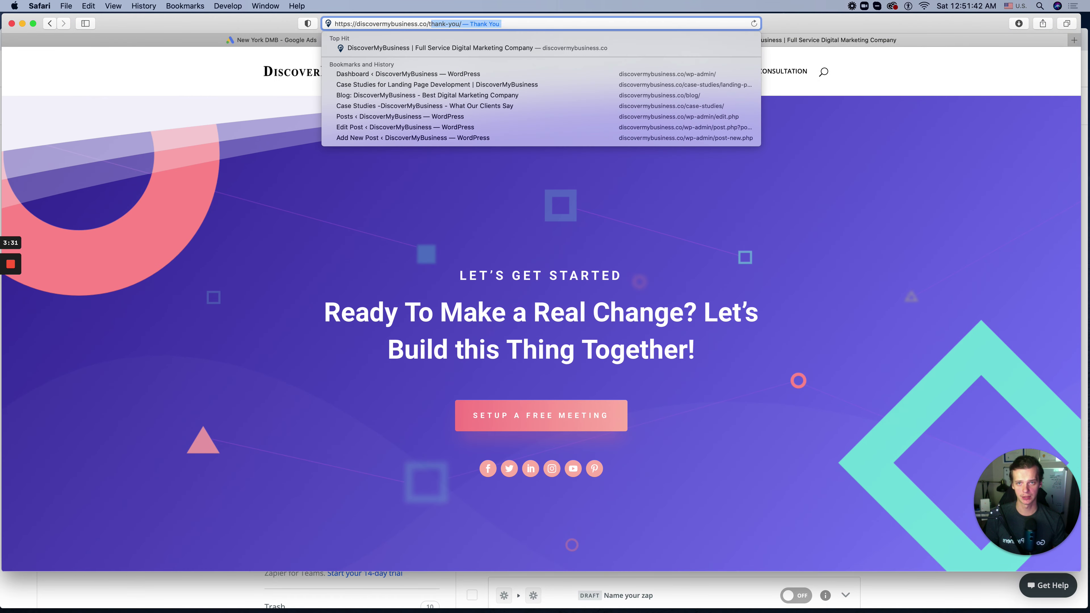
type("pr")
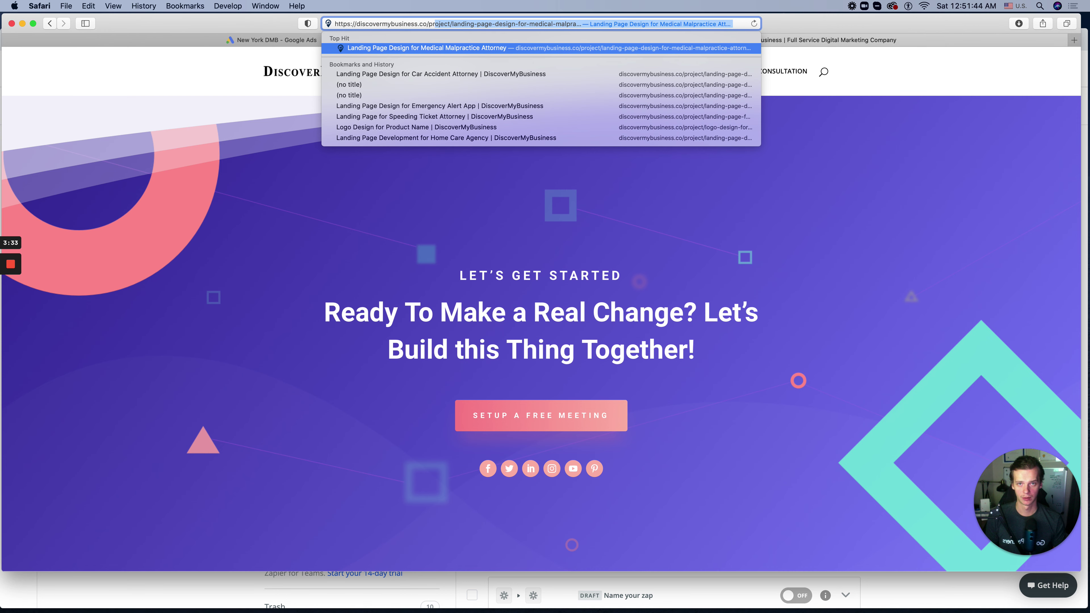
key("BackSpace")
key("BackSpace")
type("ol")
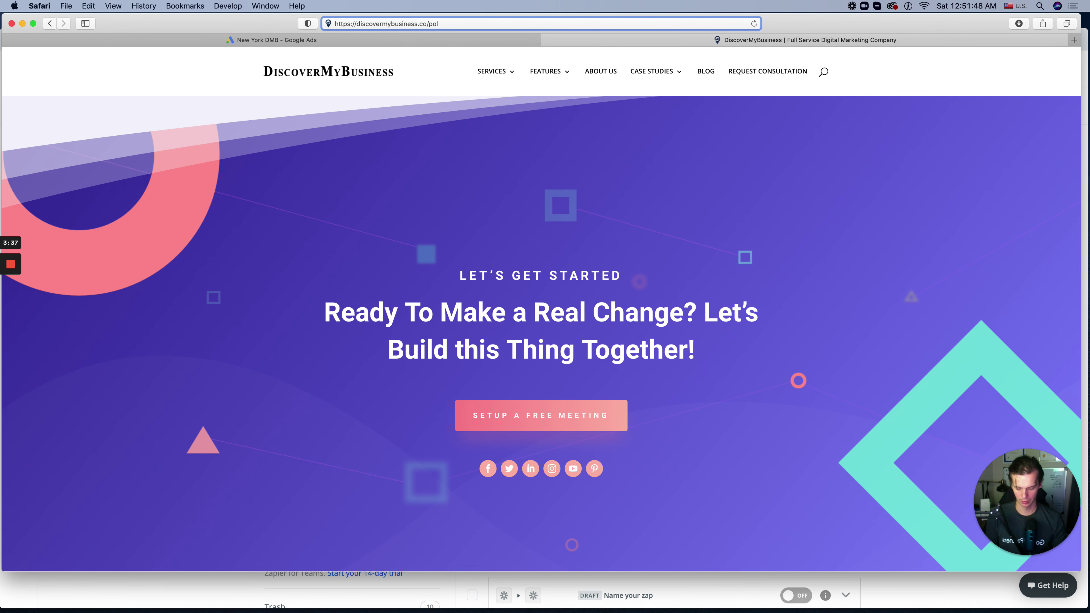
key("BackSpace")
key("BackSpace")
type("r")
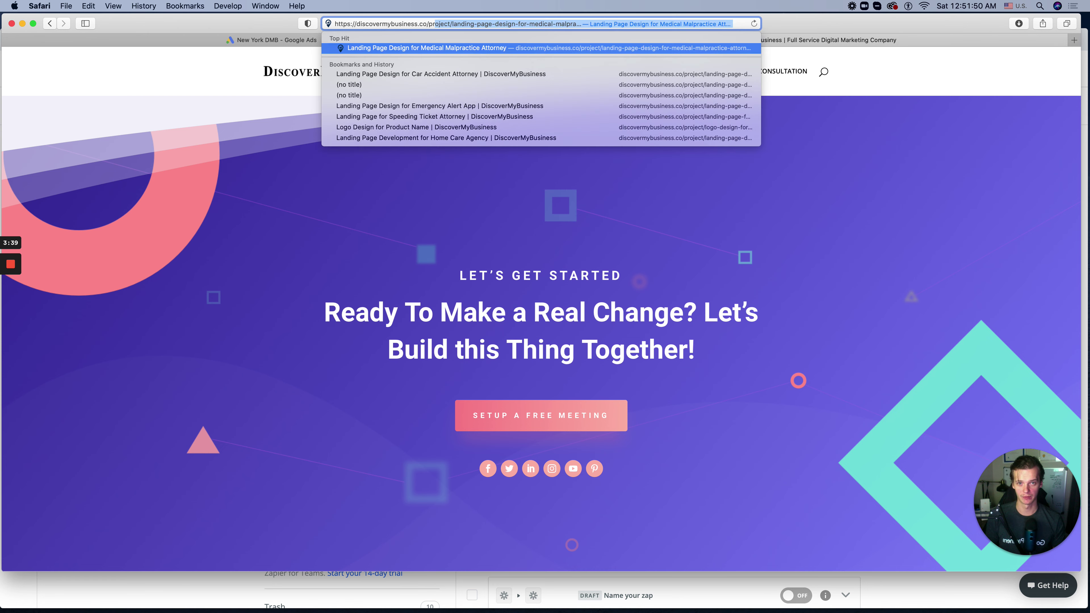
type("i")
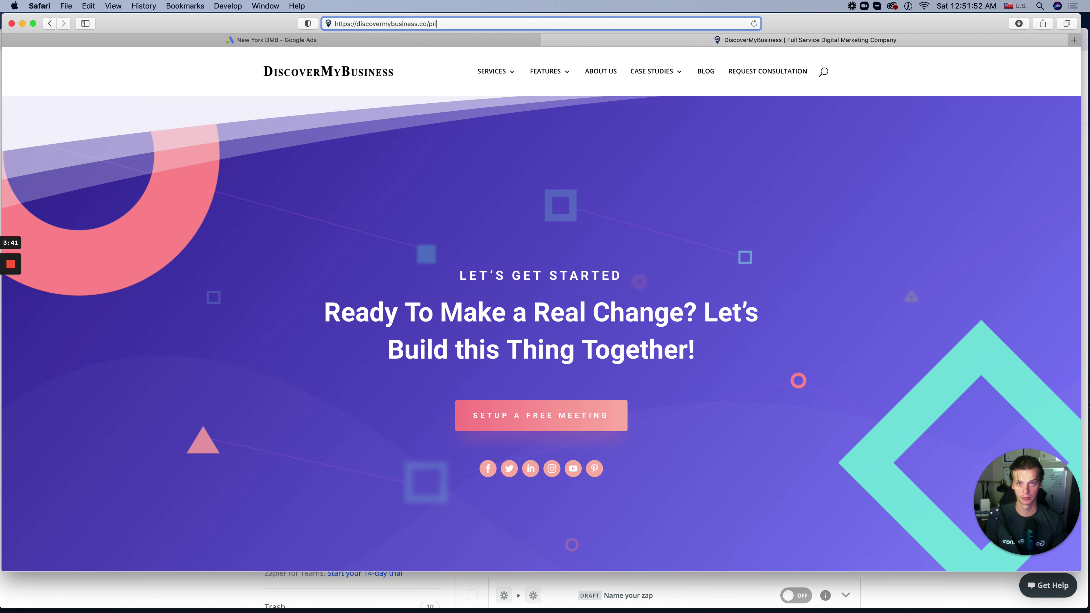
type("vac")
key("Return")
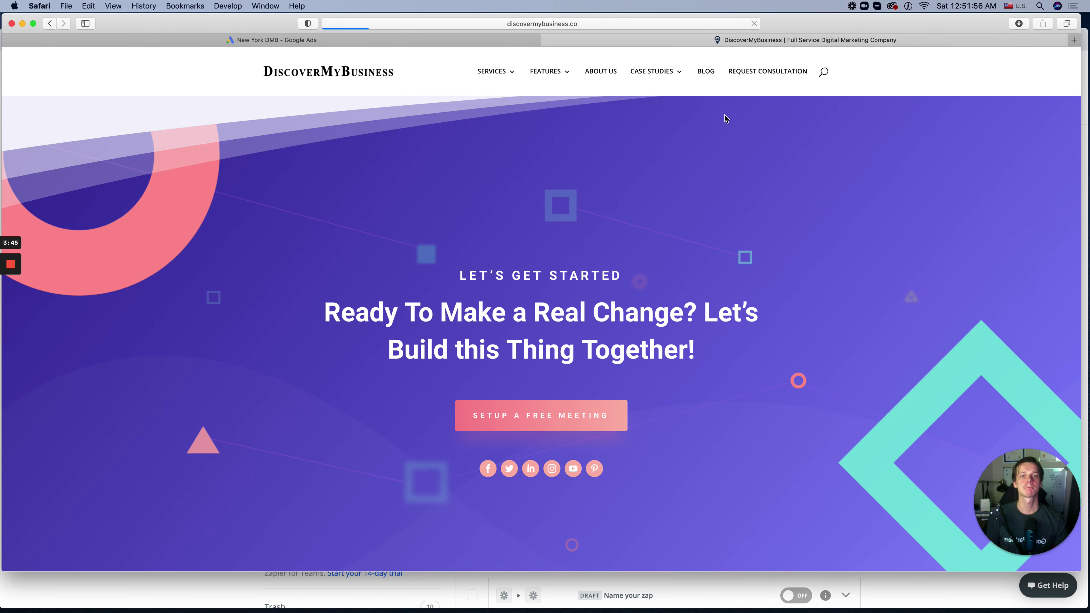
scroll(494, 263, "down", 10)
scroll(546, 258, "up", 10)
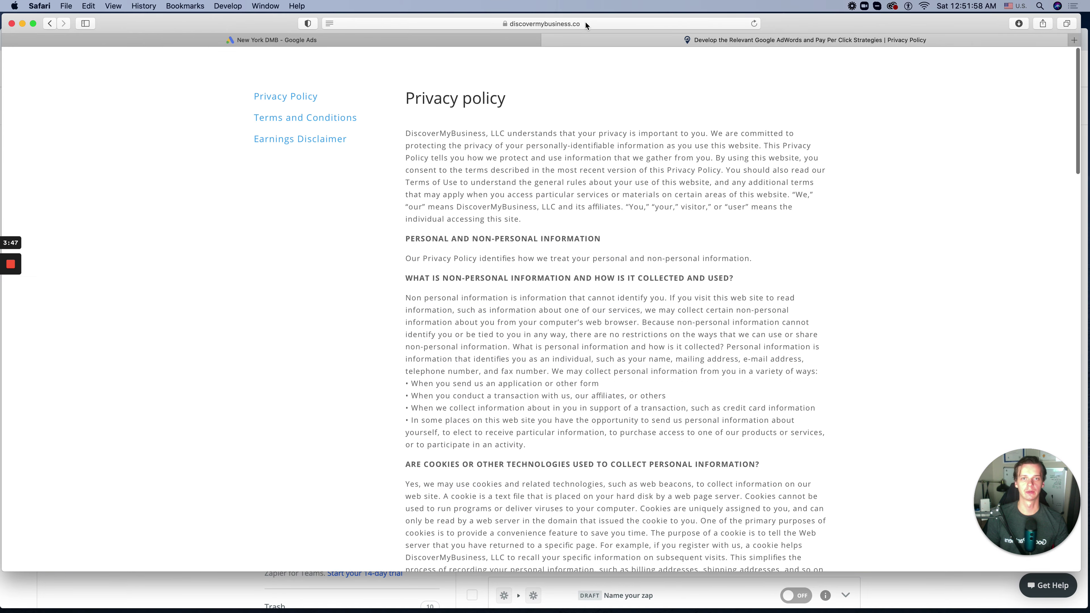
left_click(585, 24)
left_click(287, 41)
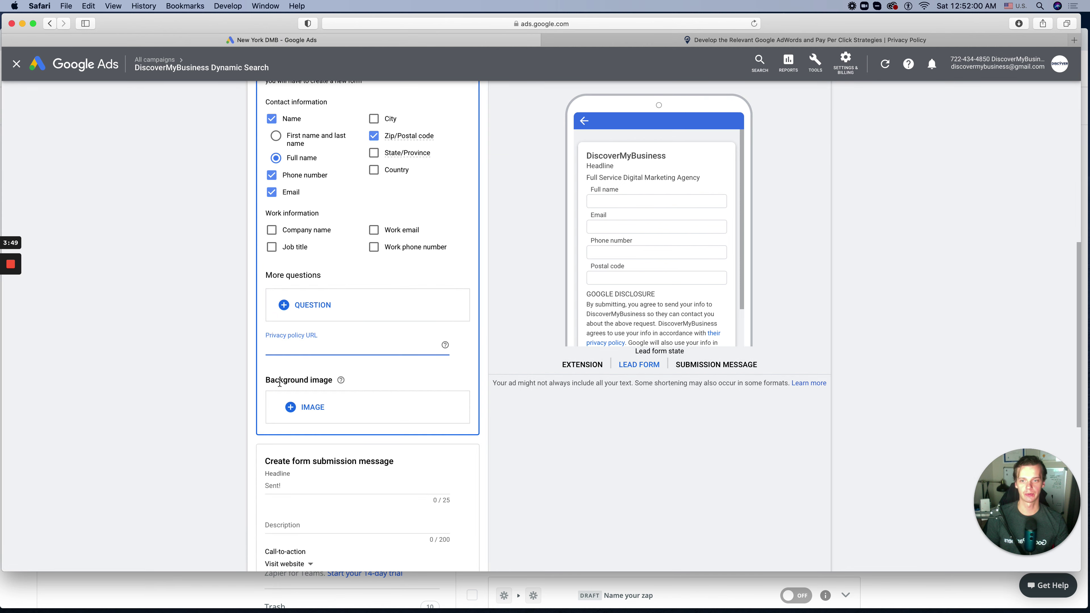
type("https://discovermybusiness.co/privacy-policy/")
scroll(391, 322, "down", 3)
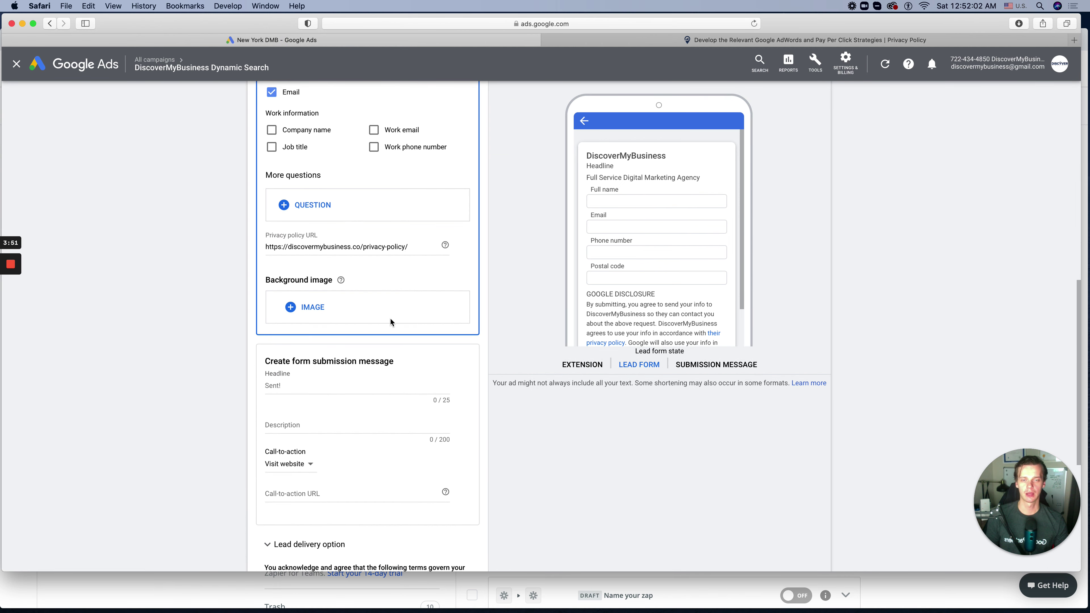
scroll(390, 322, "up", 9)
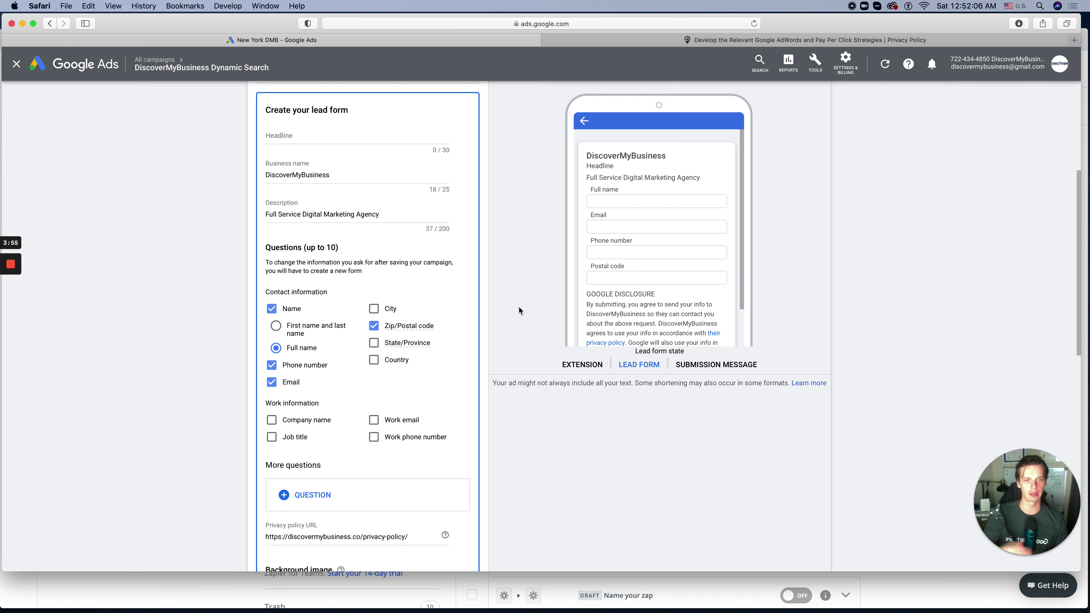
scroll(330, 459, "down", 7)
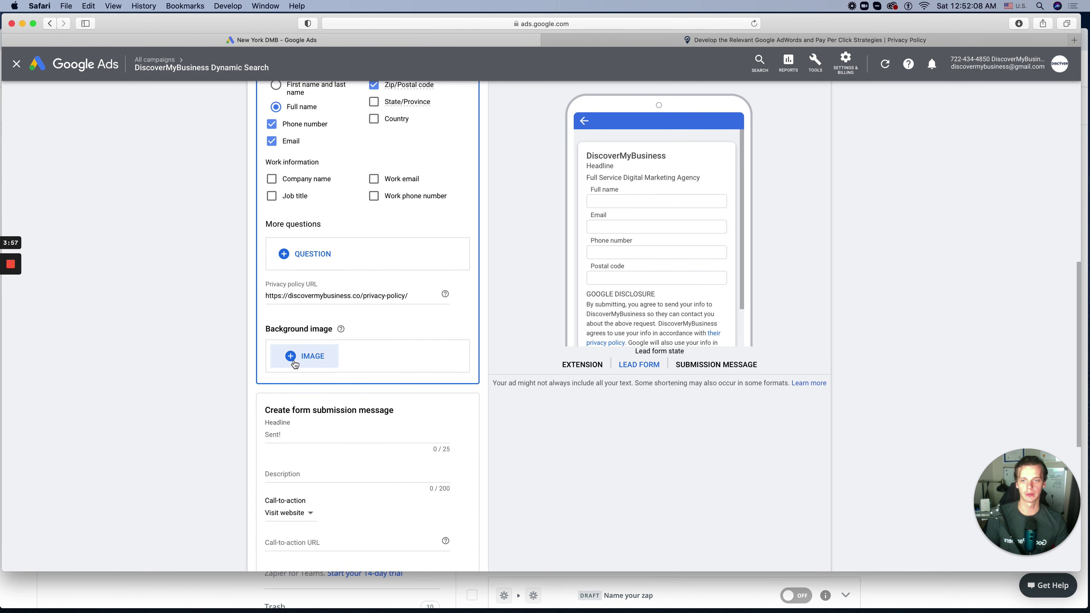
Open the background image chooser and try cropping the DiscoverMyBusiness logo from recently used images
left_click(314, 362)
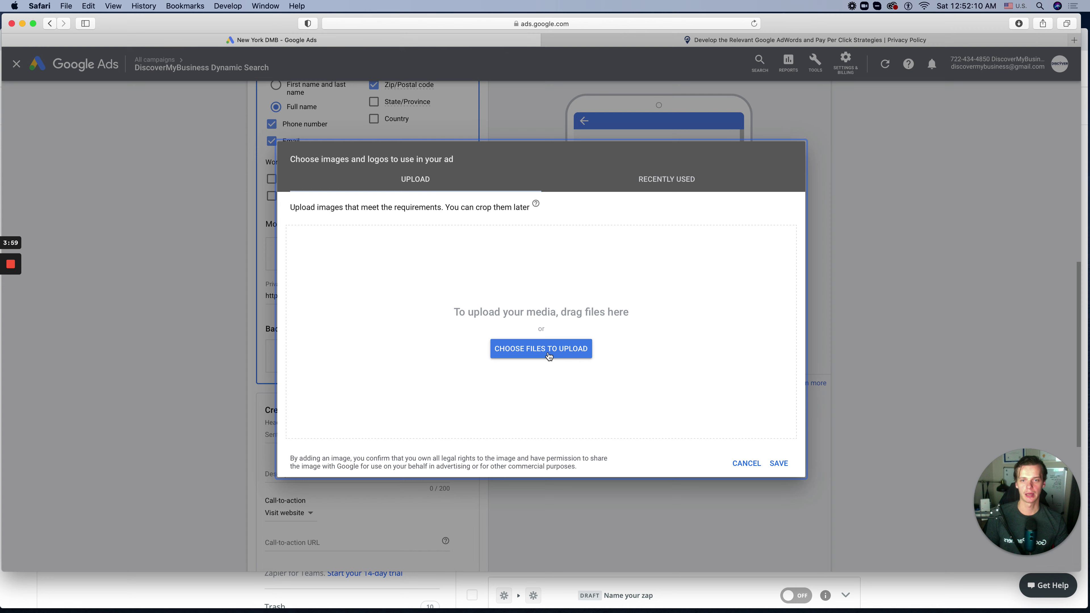
left_click(555, 284)
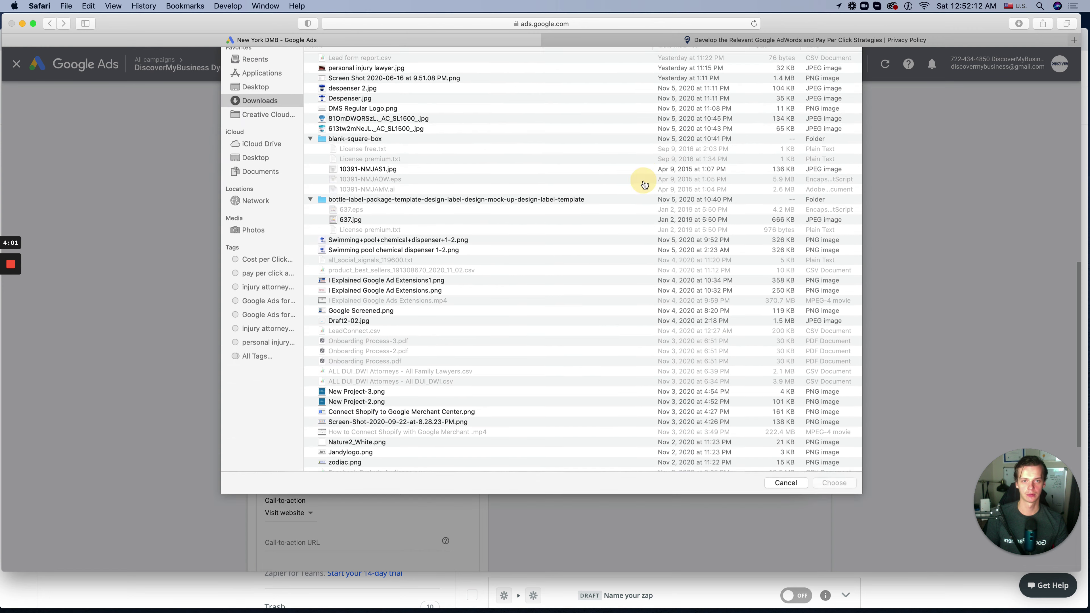
left_click(788, 515)
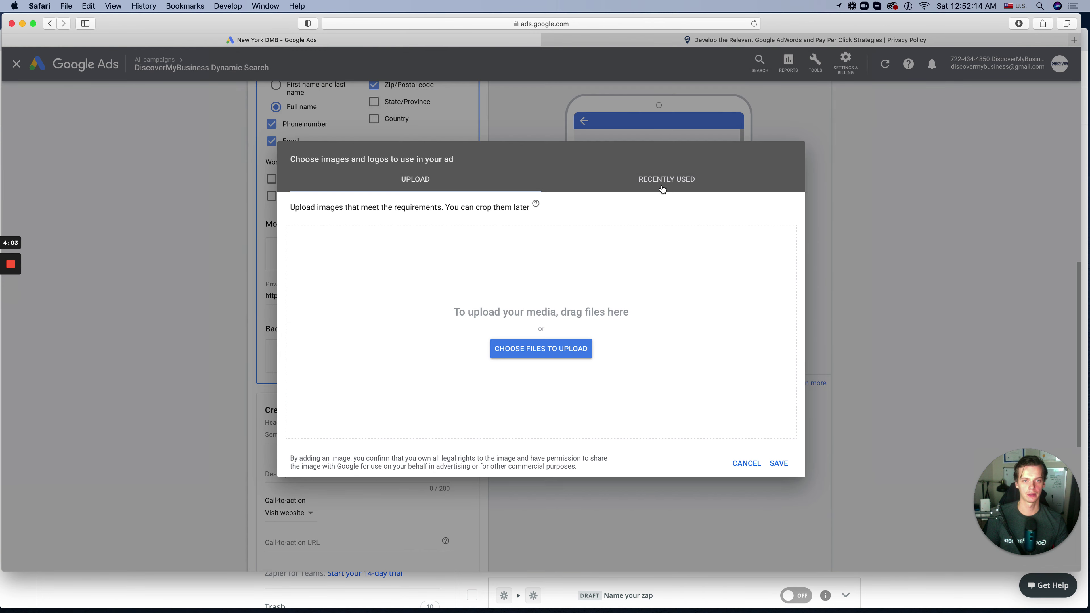
left_click(683, 178)
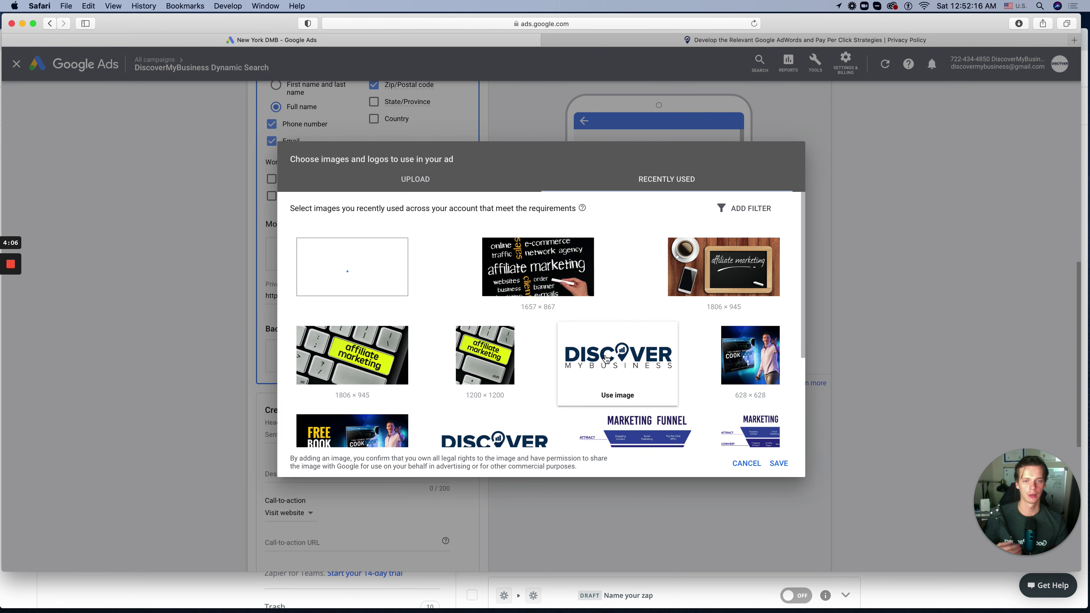
mouse_move(509, 303)
scroll(601, 300, "down", 3)
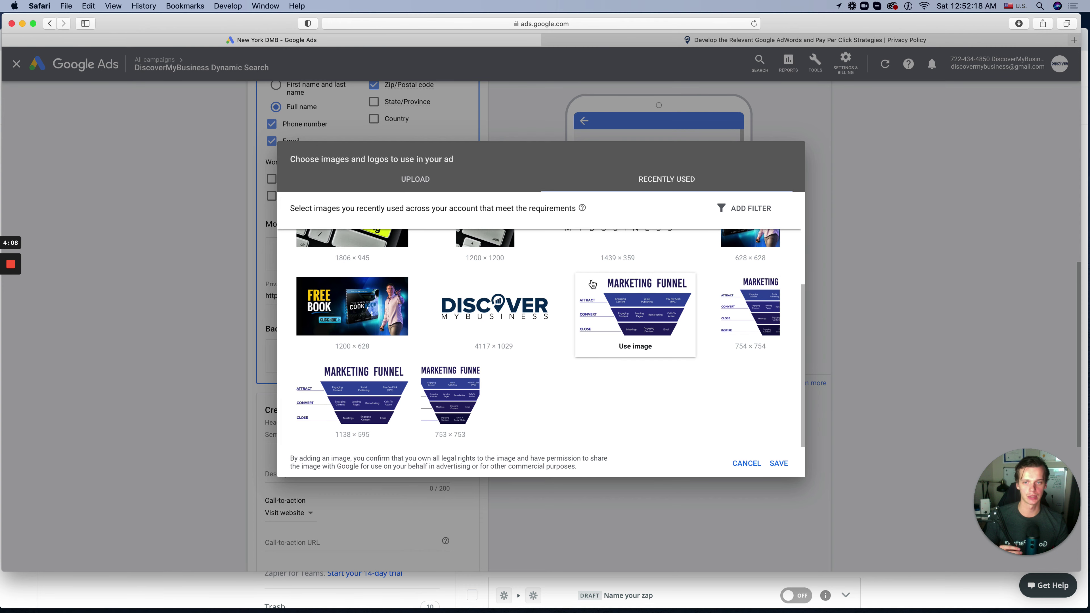
scroll(609, 352, "up", 3)
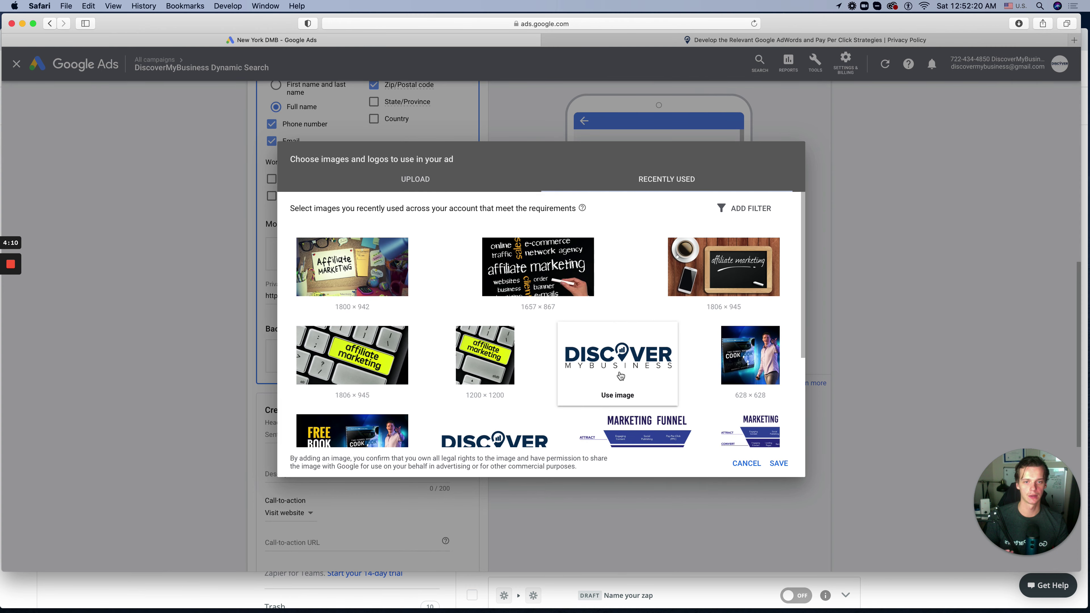
left_click(620, 376)
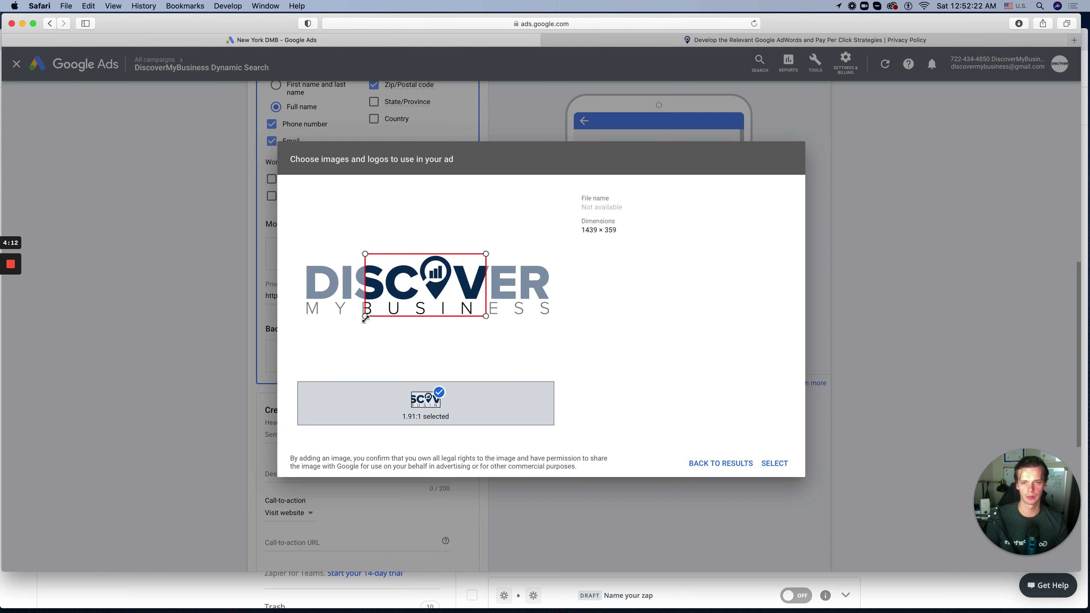
left_click_drag(300, 340, 459, 296)
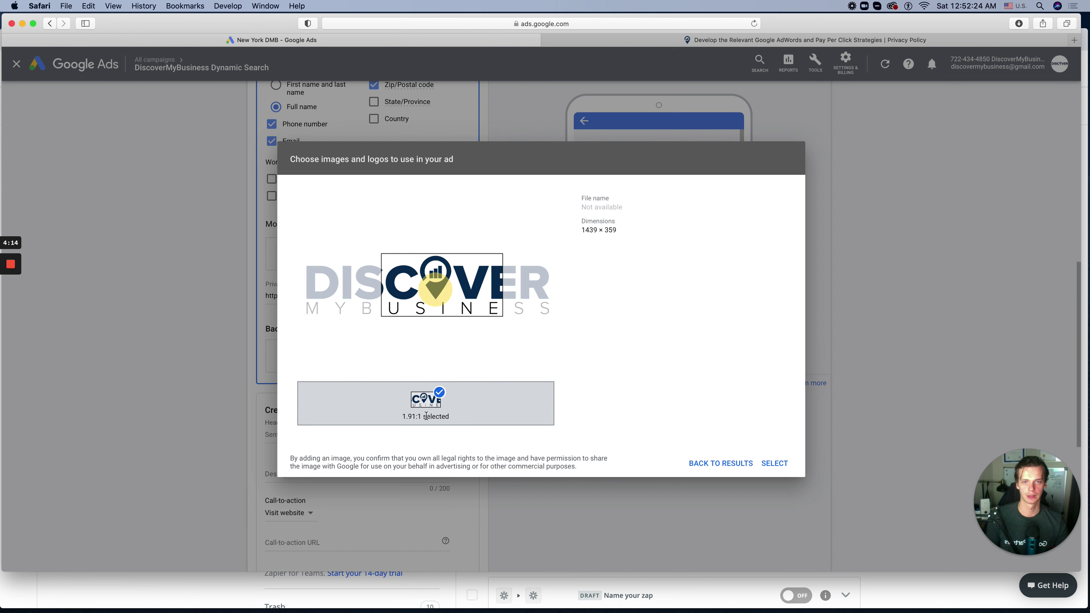
Choose the Marketing Funnel image instead and save it as the background image
left_click(740, 468)
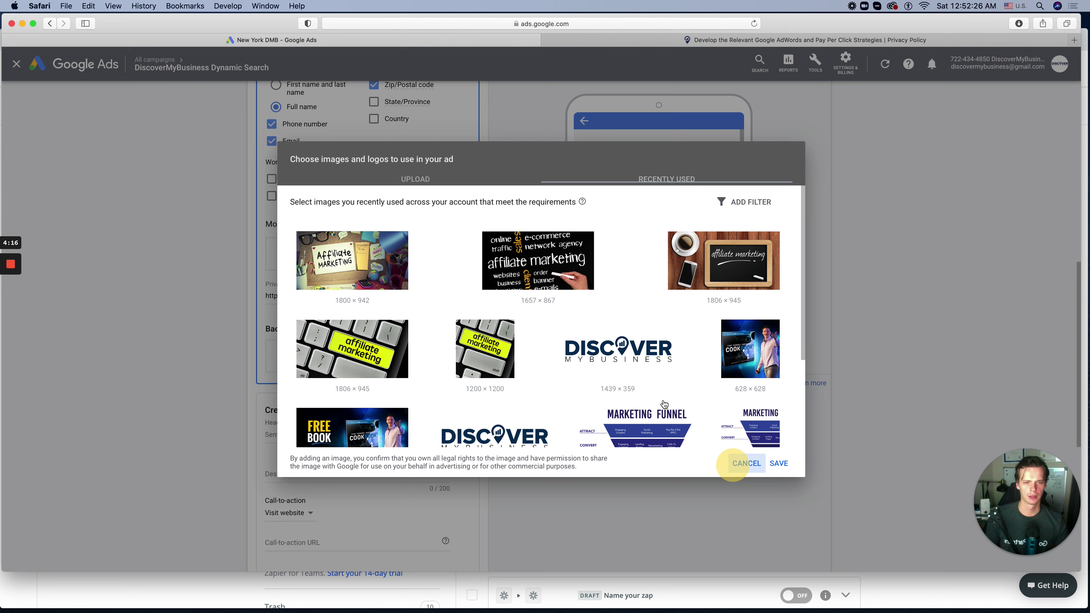
scroll(728, 416, "down", 4)
scroll(751, 351, "up", 4)
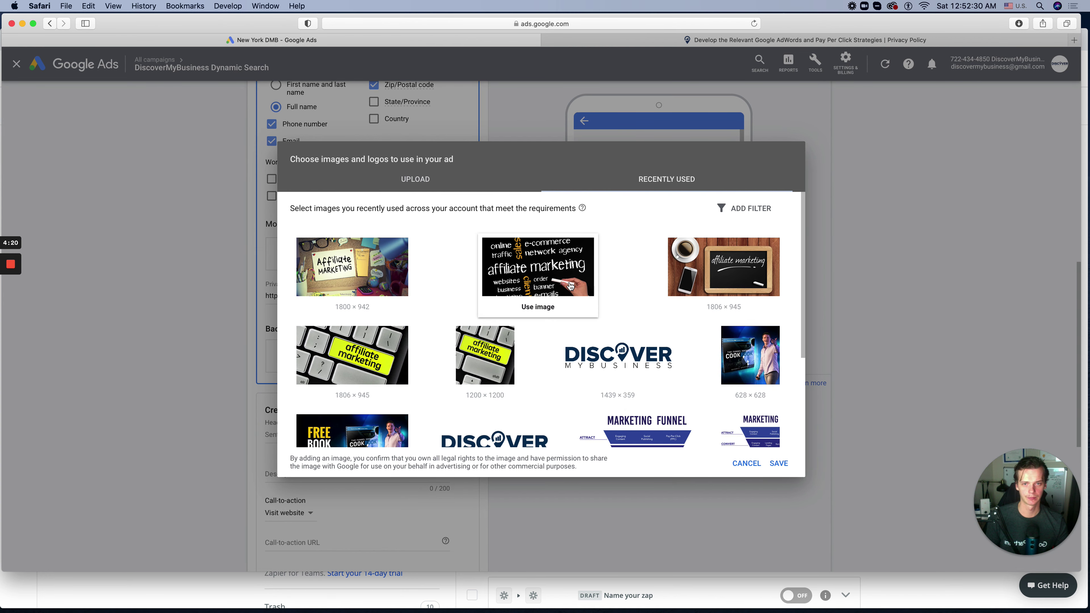
scroll(709, 324, "down", 1)
scroll(729, 335, "down", 2)
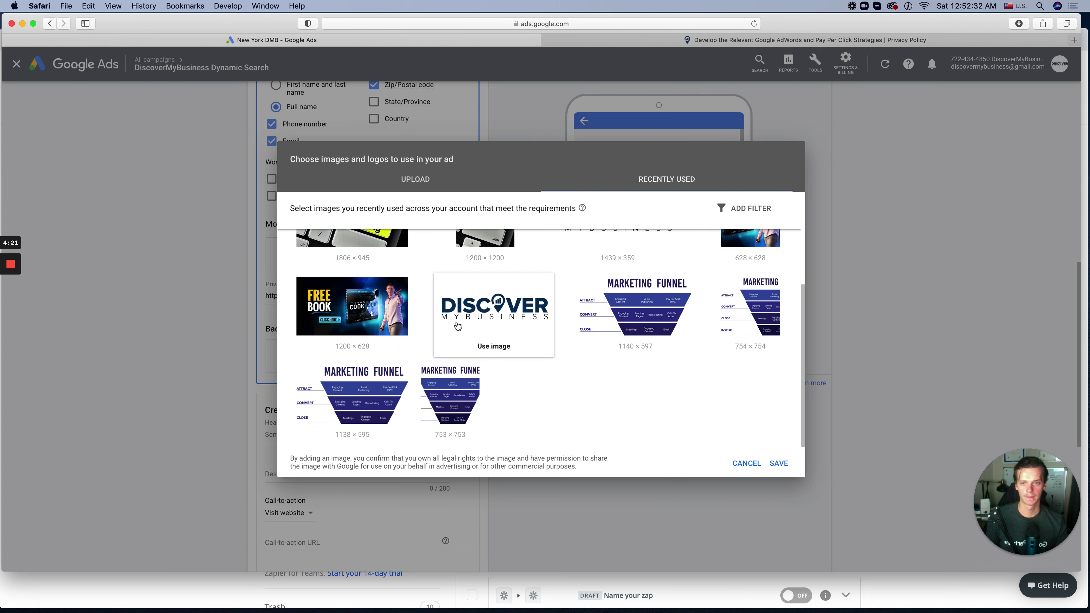
scroll(487, 331, "up", 4)
scroll(660, 258, "down", 3)
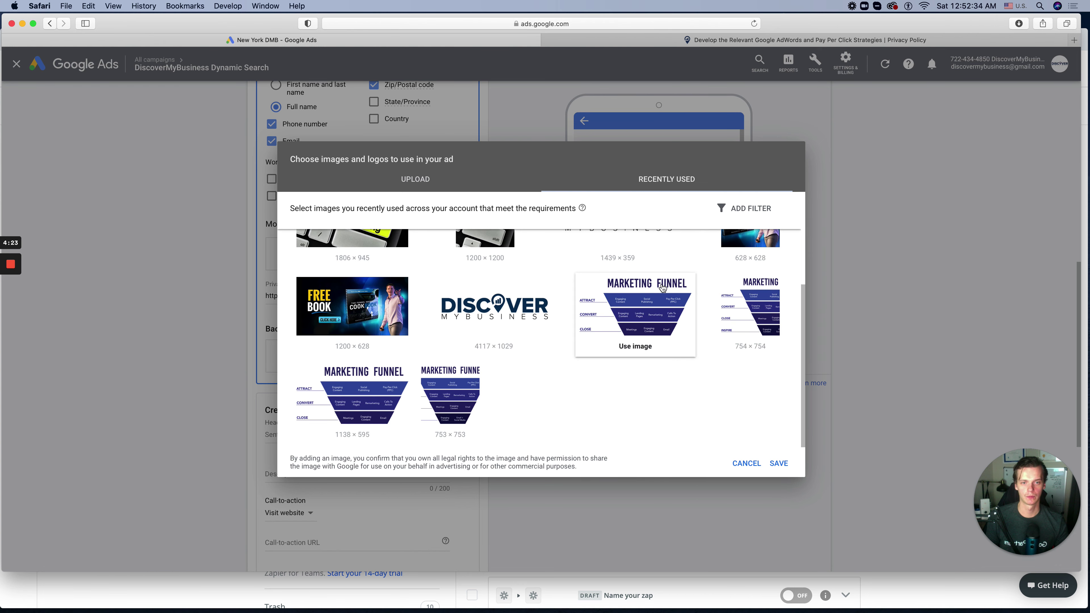
left_click(653, 303)
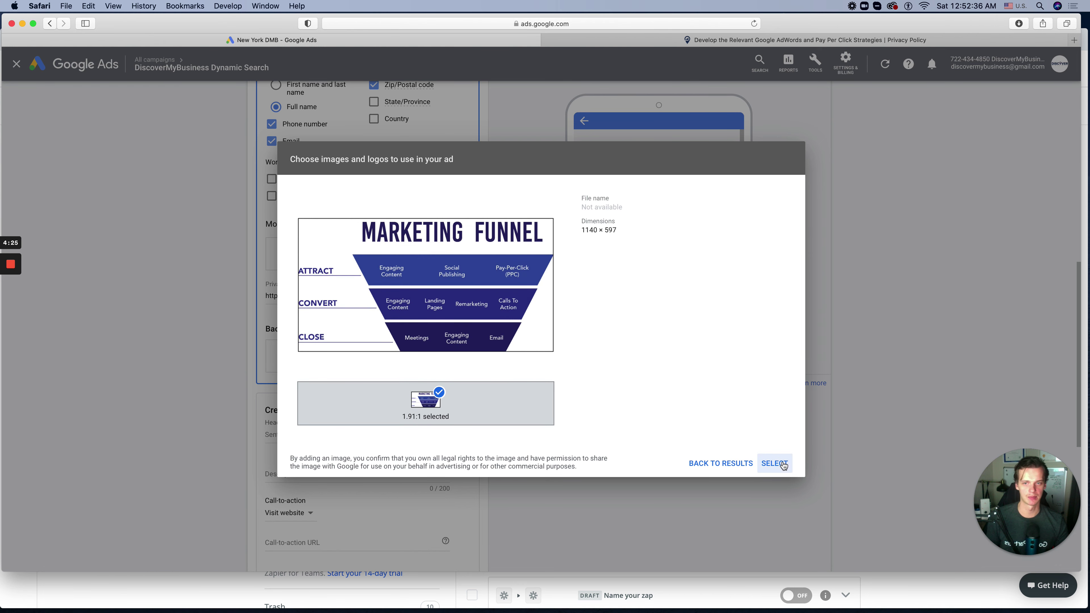
left_click(772, 464)
scroll(726, 472, "down", 1)
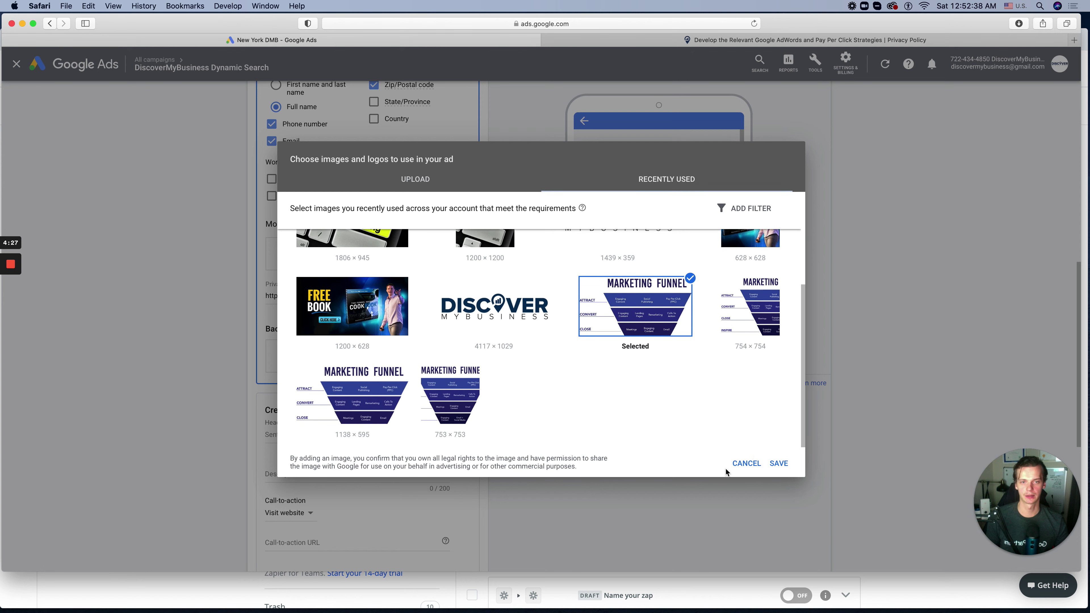
left_click(778, 463)
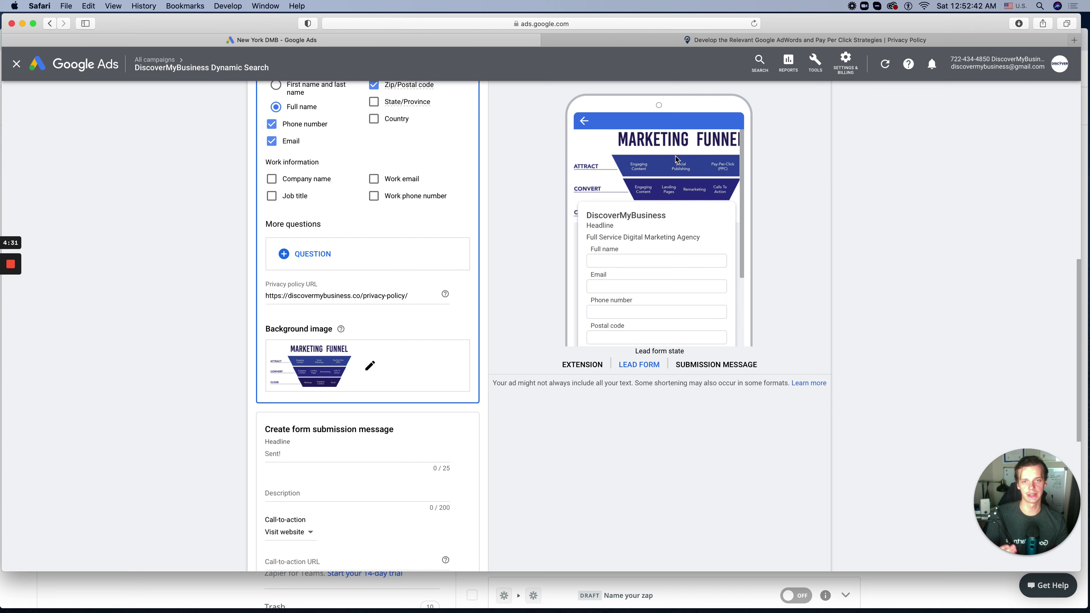
scroll(668, 147, "up", 10)
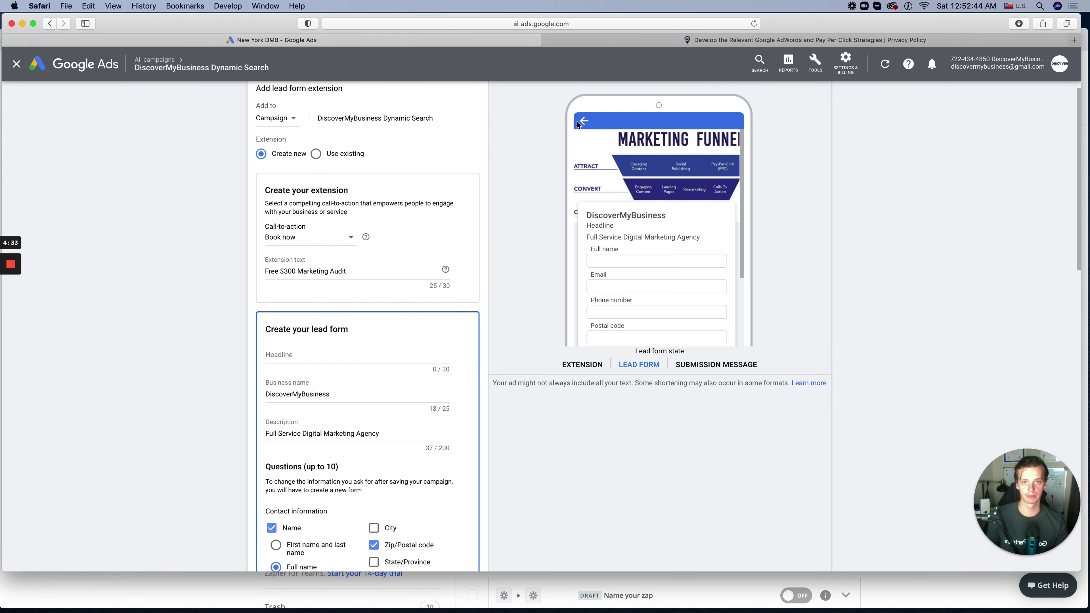
scroll(515, 244, "down", 15)
scroll(501, 386, "up", 6)
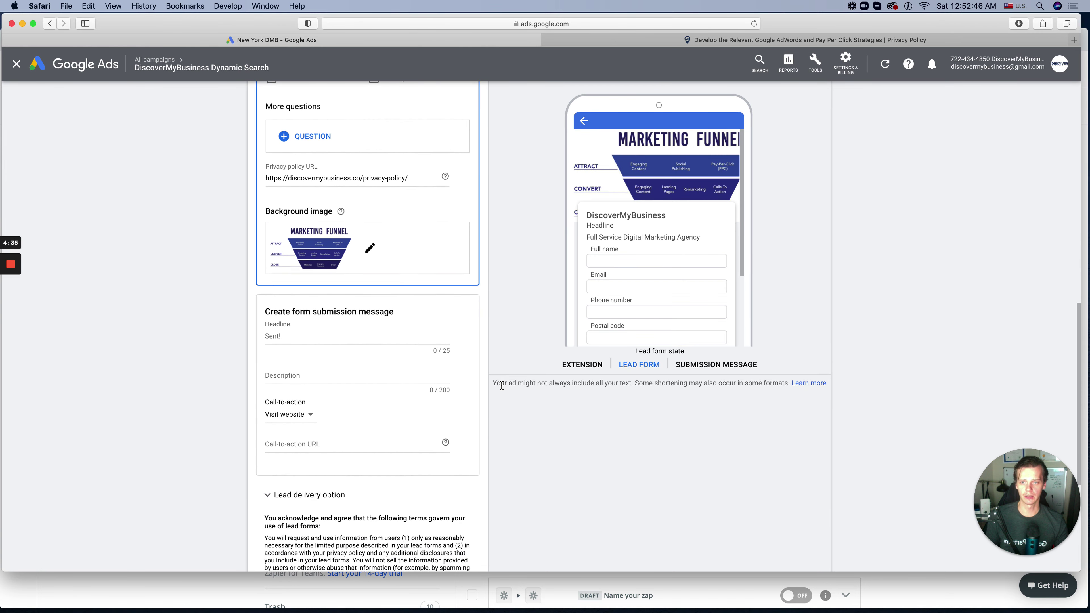
Preview the Submission Message screen and type its description 'Thank you for submitting a contact we will contact with you shortly!'
scroll(238, 293, "down", 2)
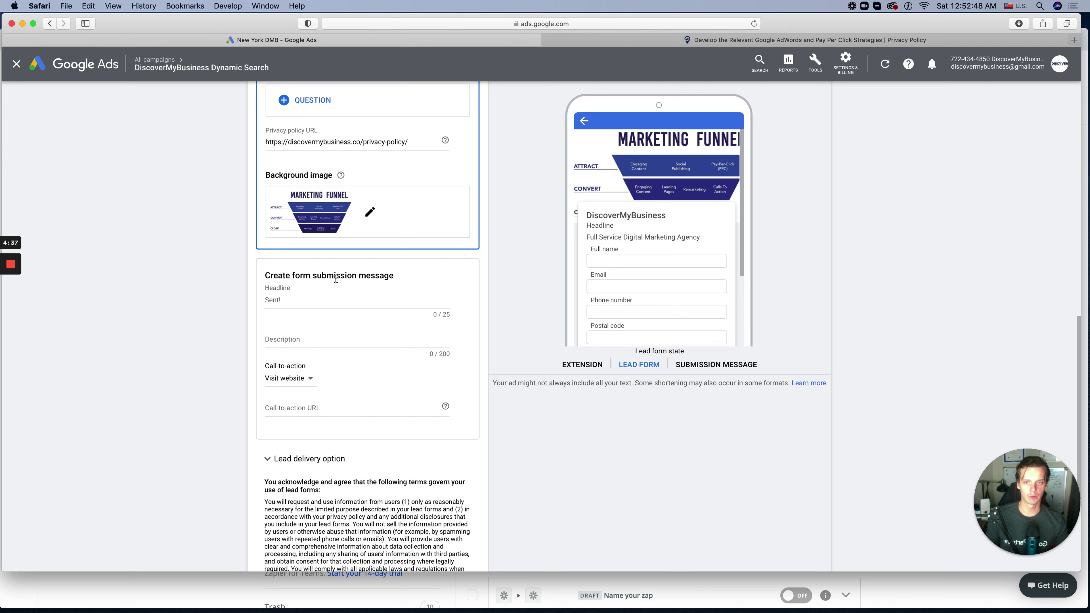
left_click(697, 366)
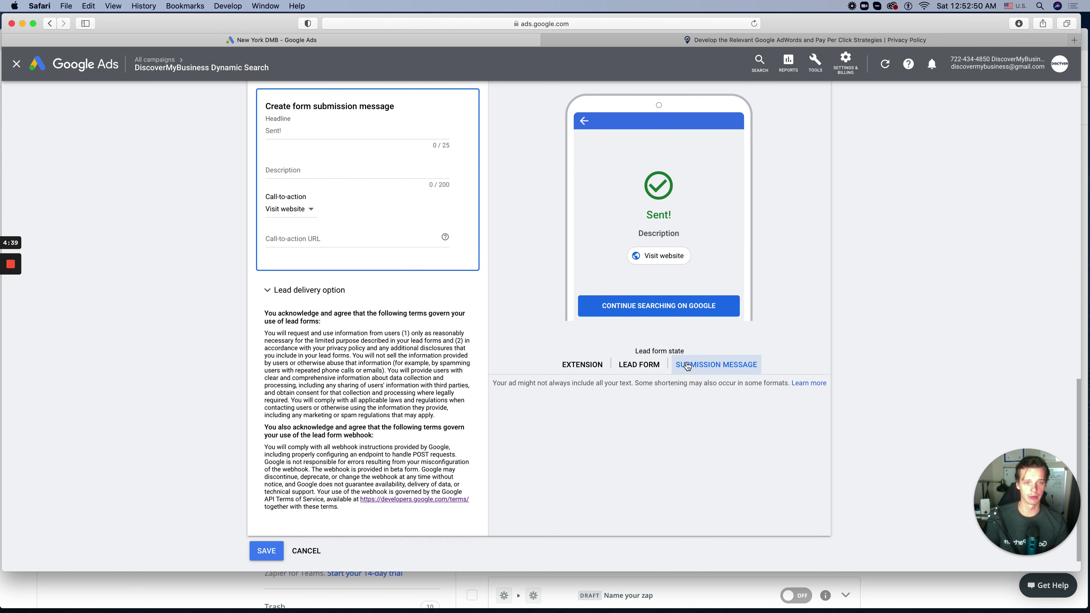
scroll(450, 306, "up", 3)
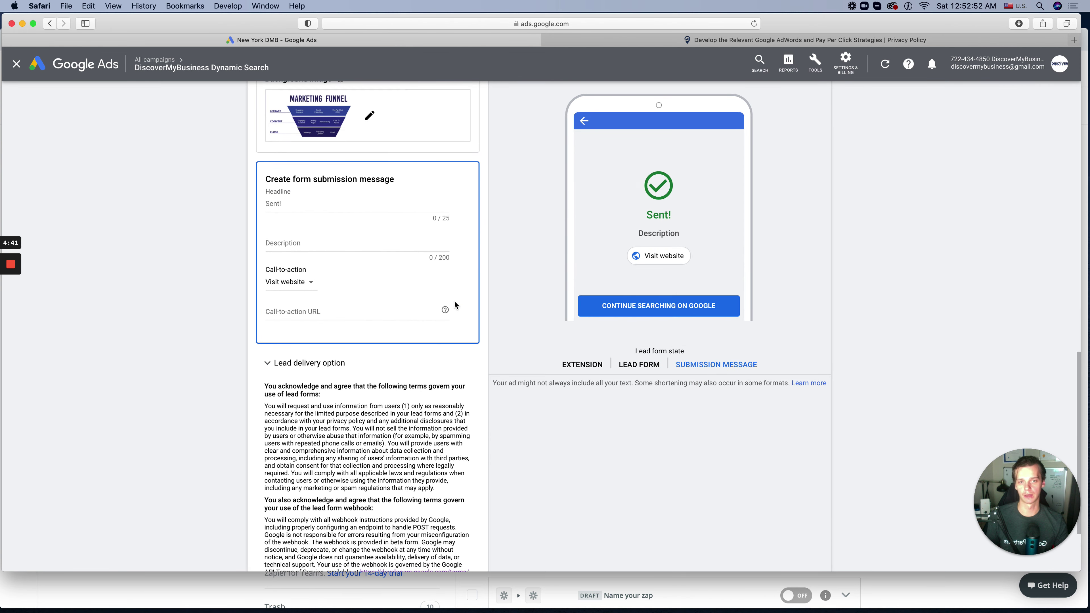
left_click(290, 221)
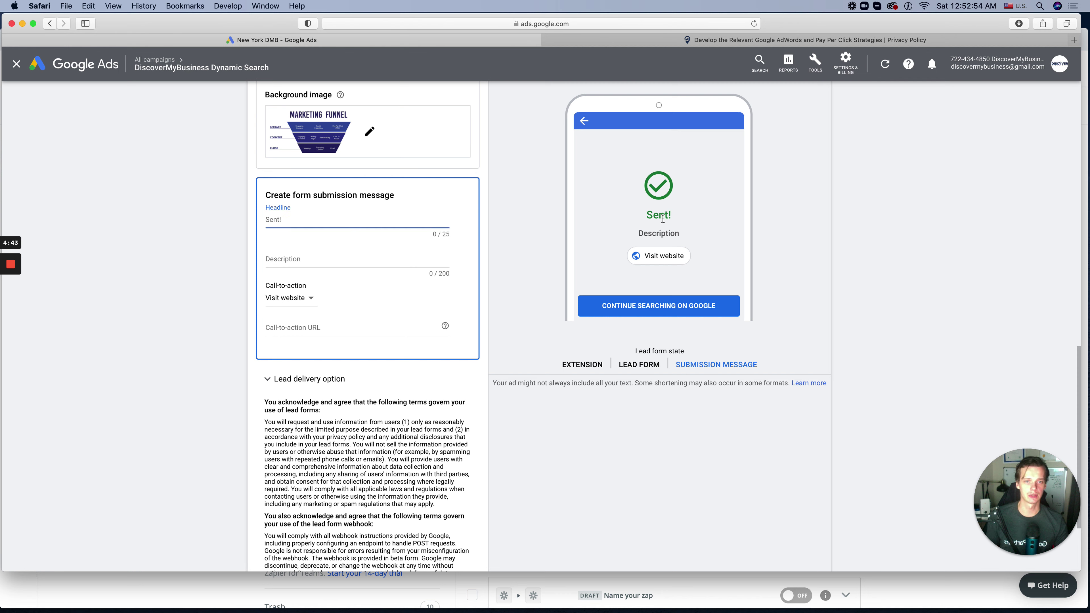
left_click(268, 258)
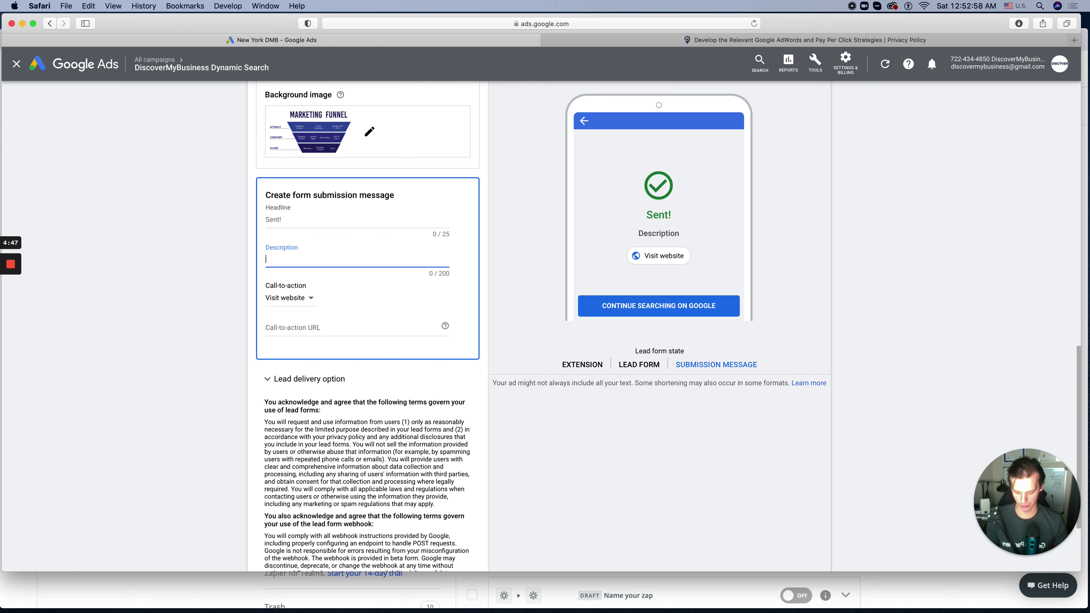
type("Thank you for su")
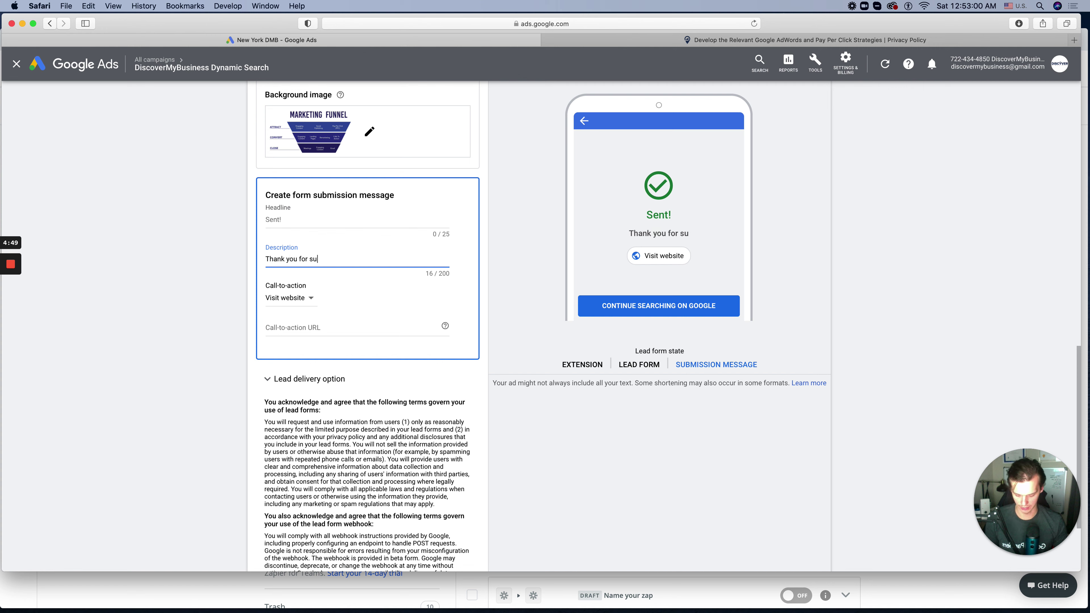
type("bmitting a co")
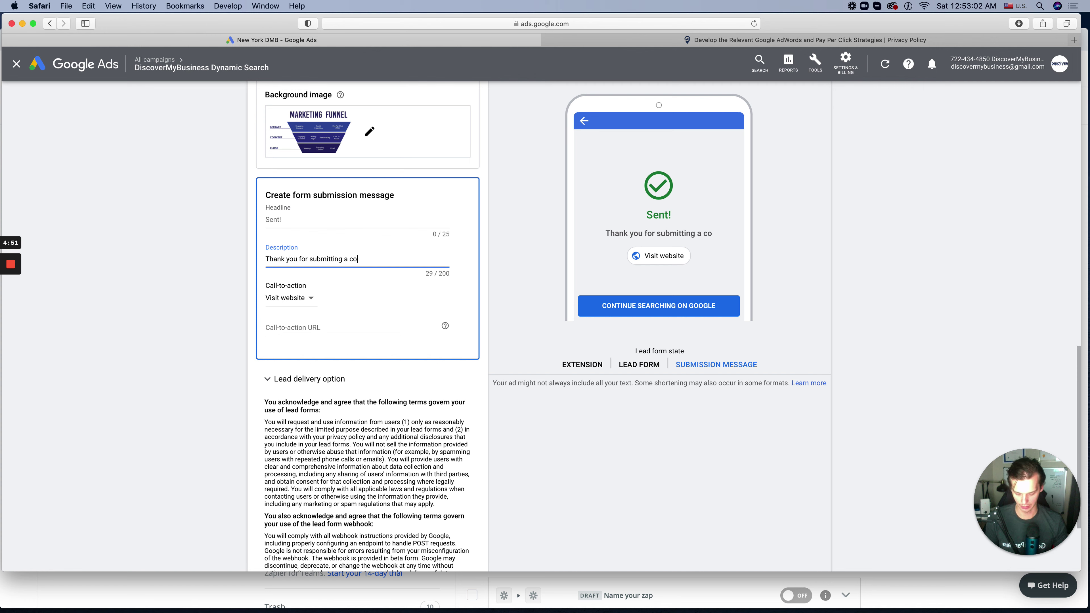
type("ntact we w")
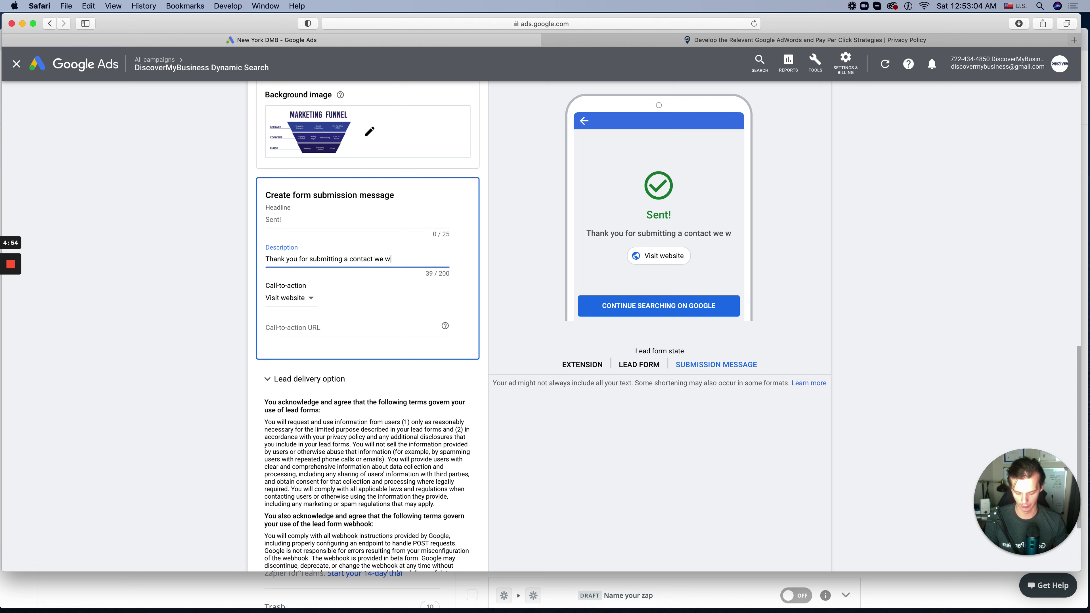
type("ill contact you s")
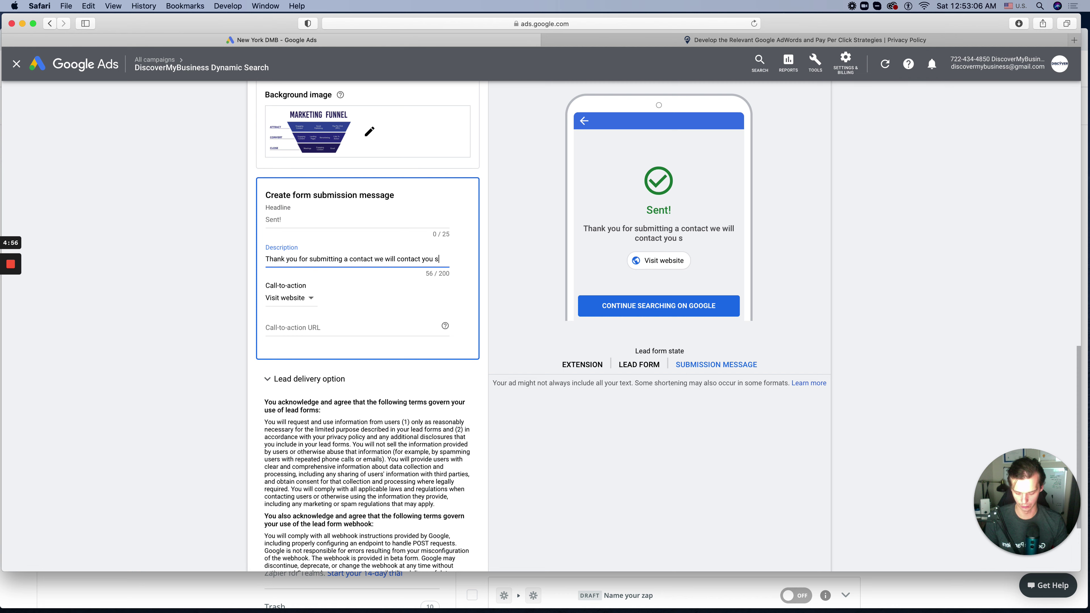
type("hortly ")
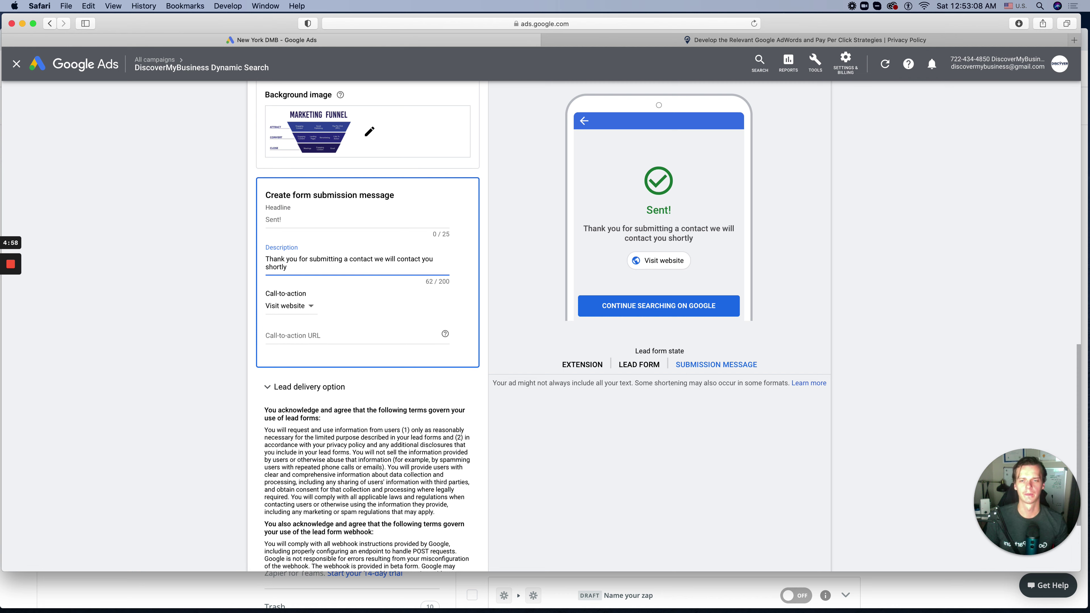
type(" with ")
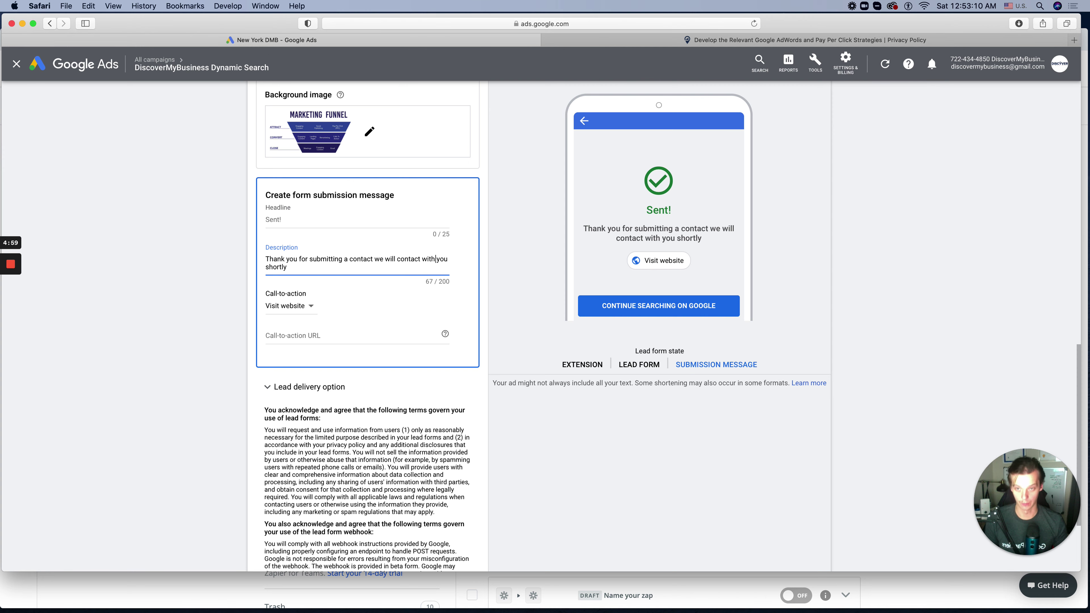
type("!")
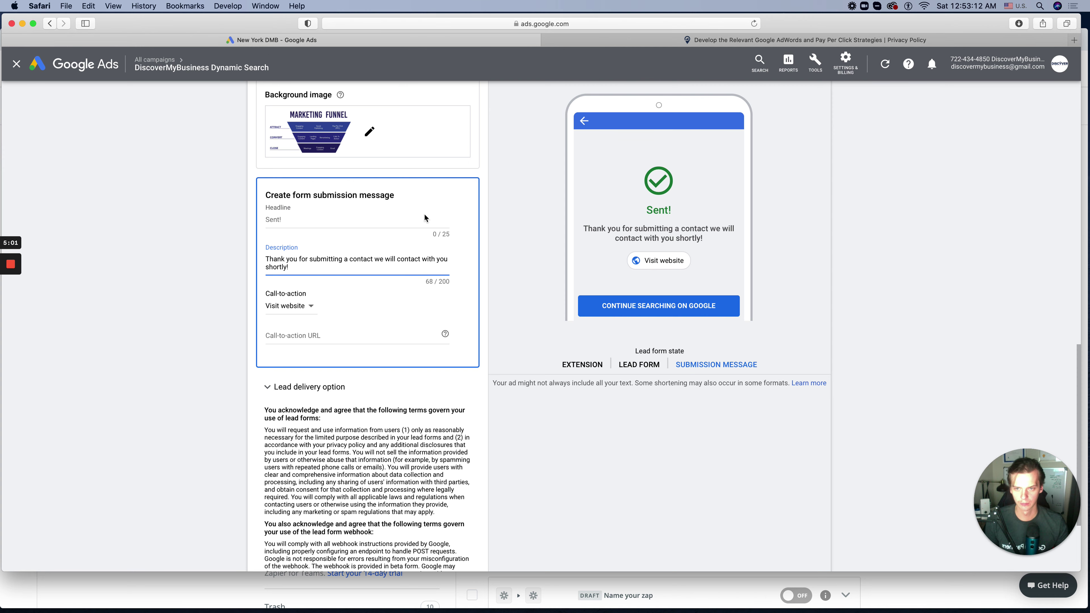
Open the website's Case Studies page, select its discovermybusiness.co/case-studies/ address, and return to Google Ads
left_click(767, 41)
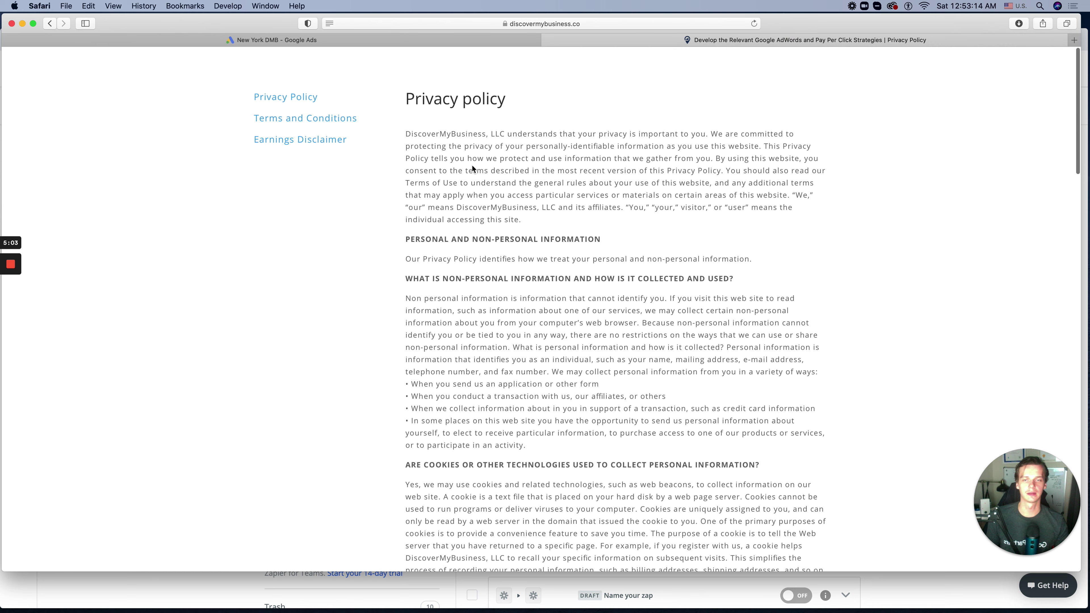
left_click(50, 23)
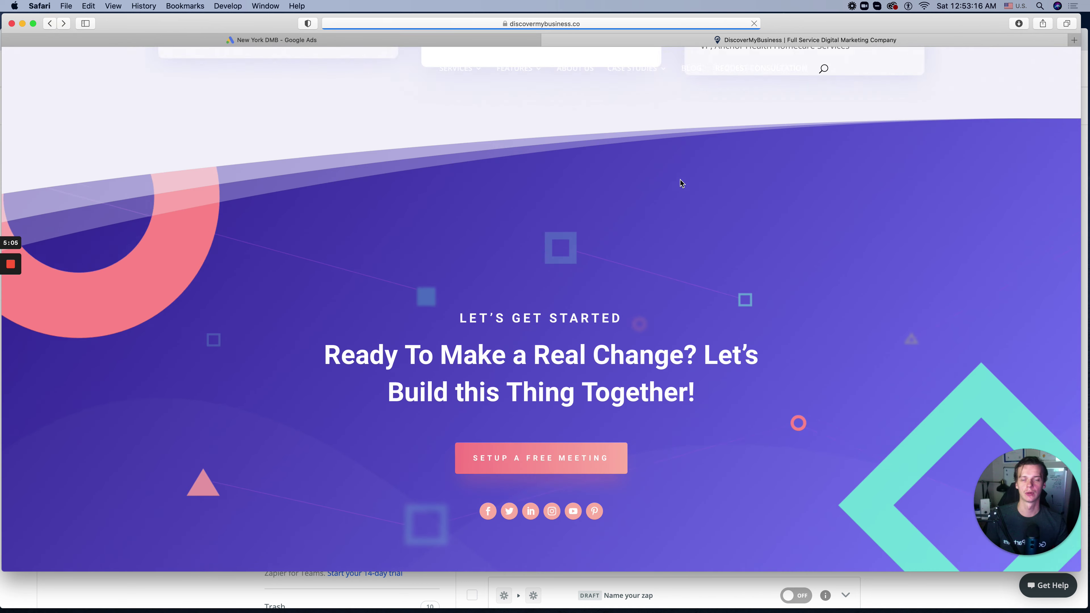
mouse_move(638, 74)
scroll(638, 74, "up", 5)
left_click(638, 74)
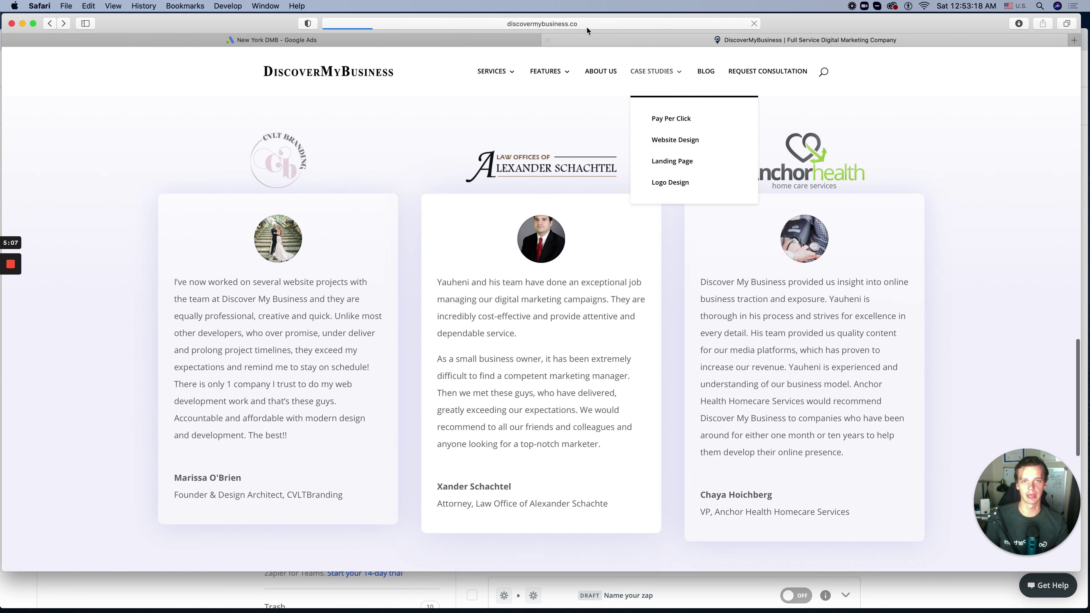
left_click(585, 25)
key("super+c")
left_click(237, 40)
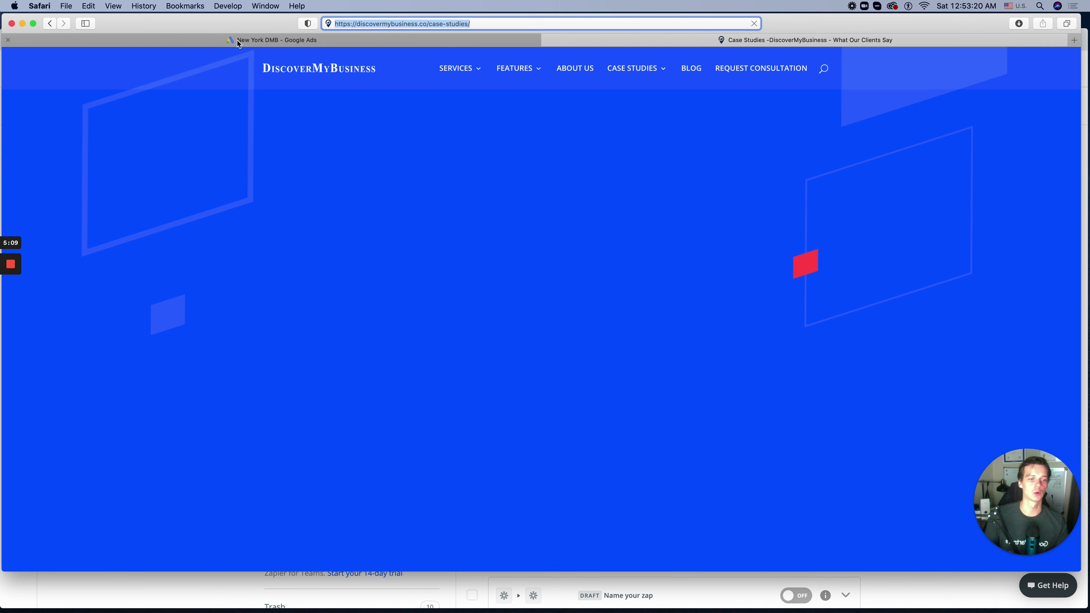
left_click(238, 41)
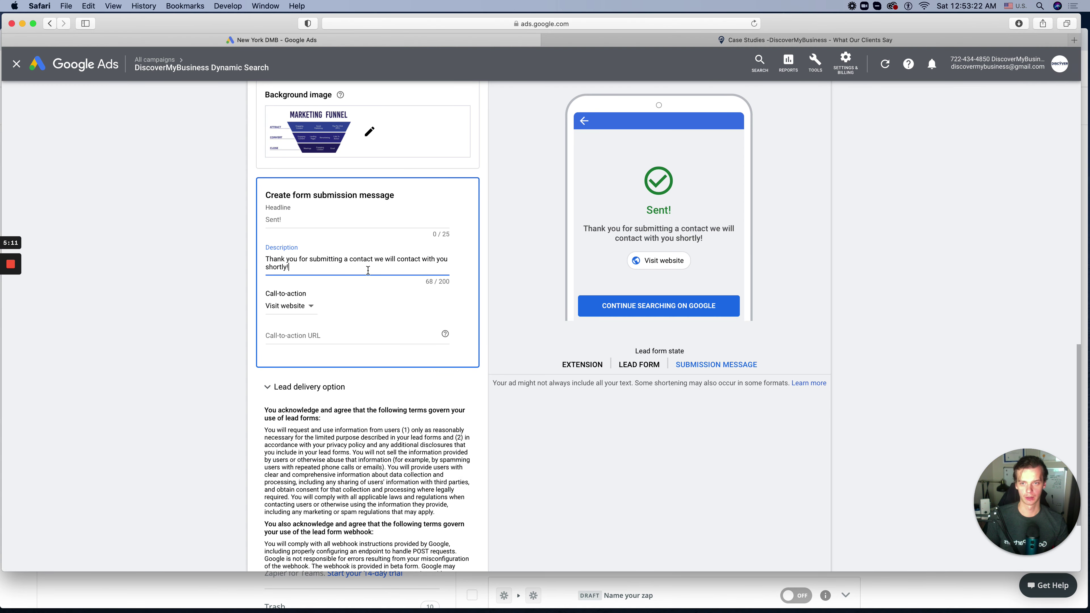
Add 'You can visit our website for case studies', keep Visit website, and paste the case-studies URL as call-to-action link
type("You")
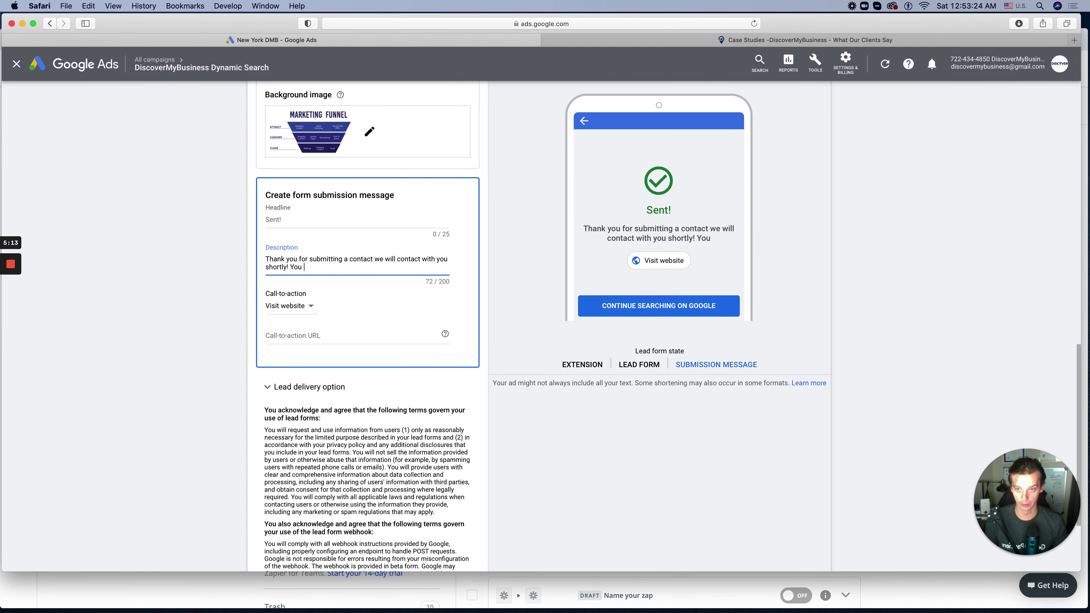
type(" can v")
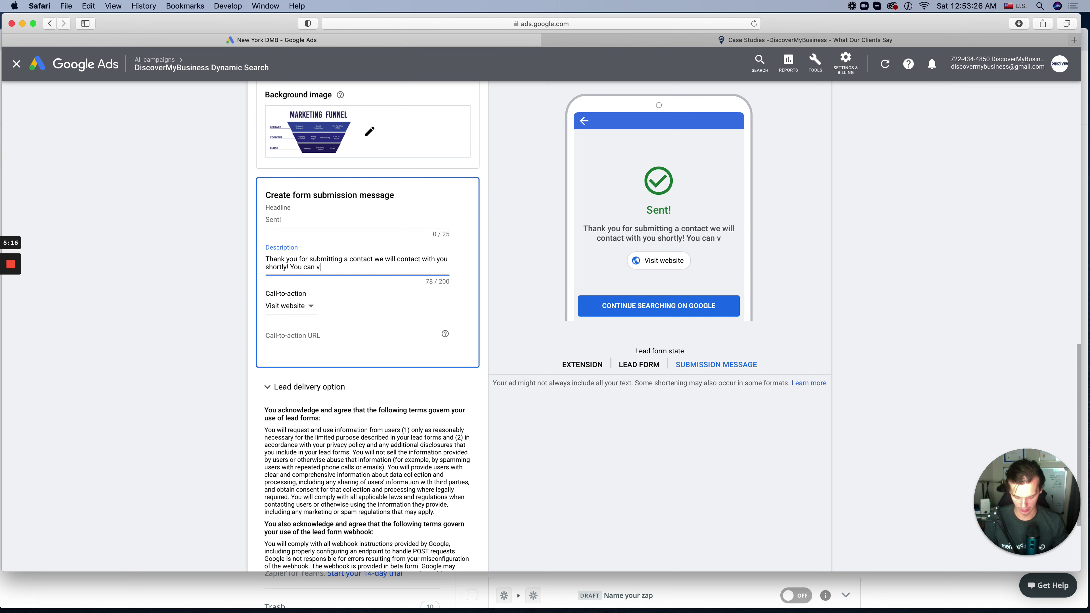
type("isit our we")
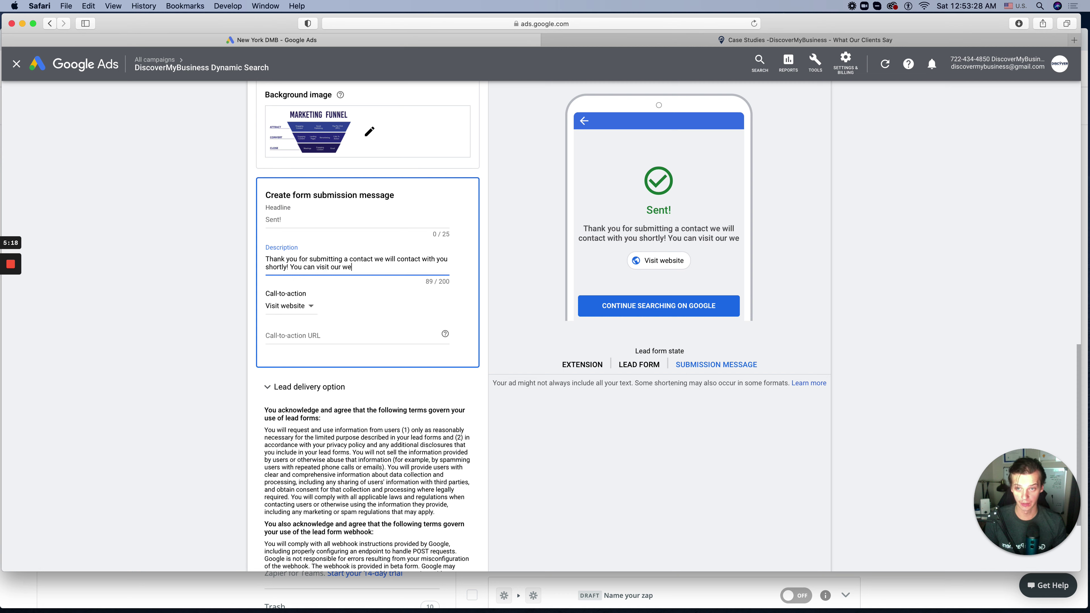
type("bsite for")
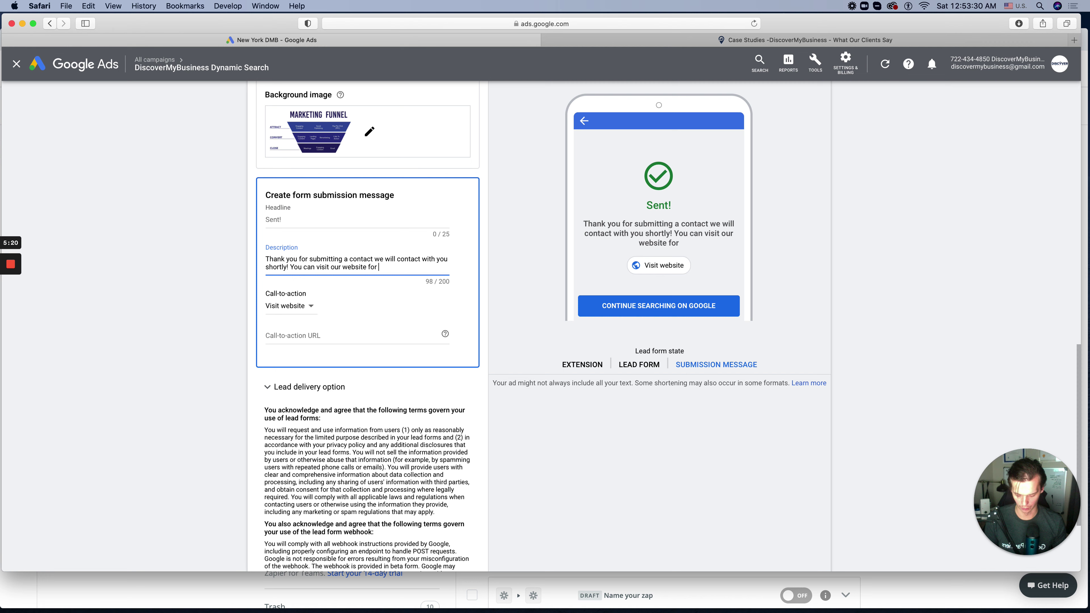
type(" case studies")
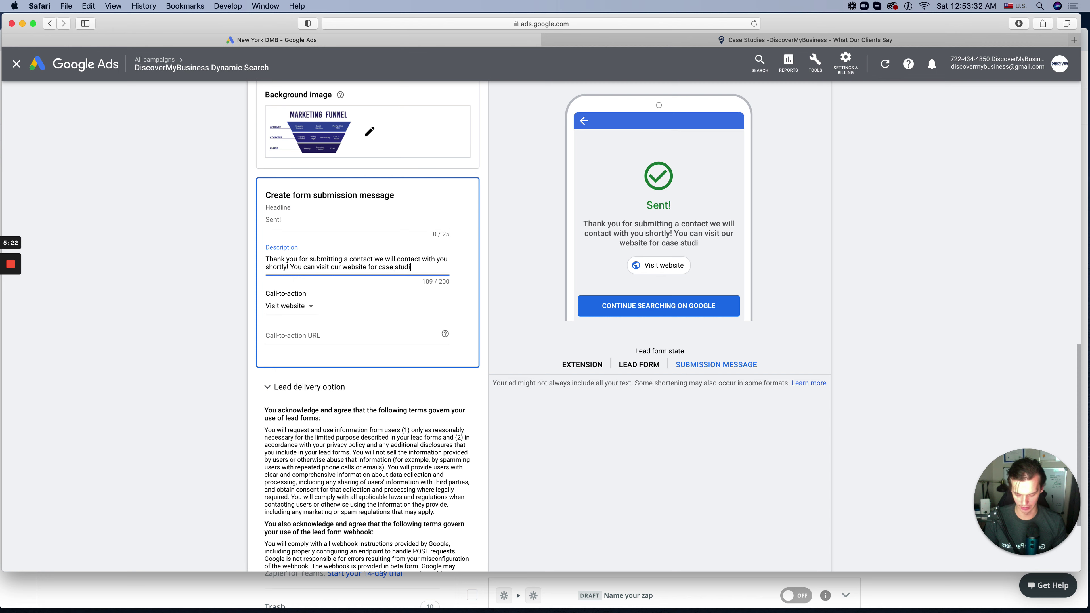
left_click(299, 309)
left_click(287, 333)
left_click(342, 337)
key("super+v")
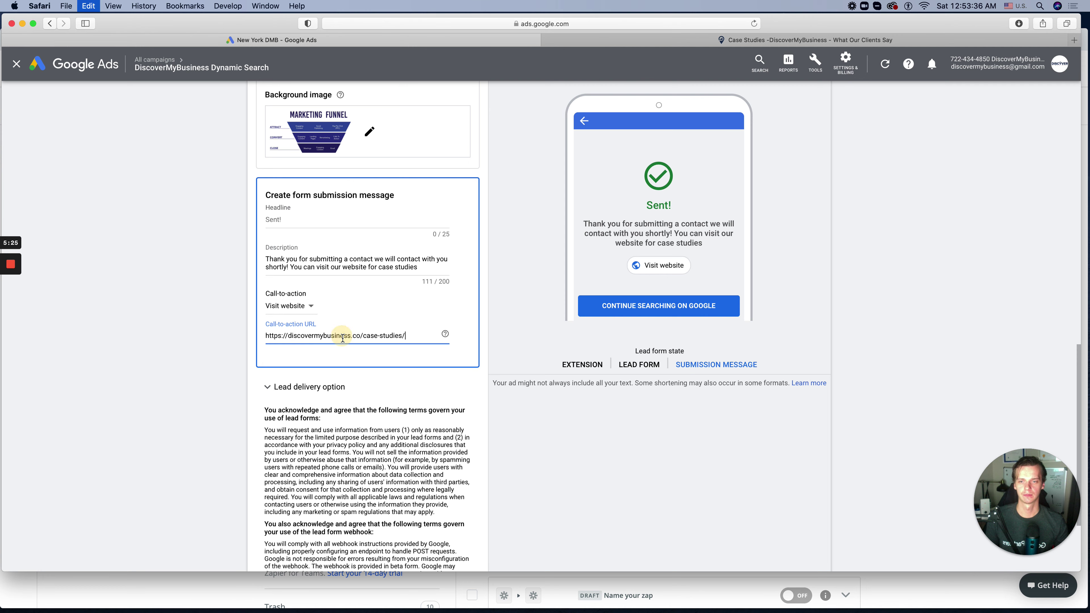
left_click(240, 341)
scroll(415, 420, "down", 4)
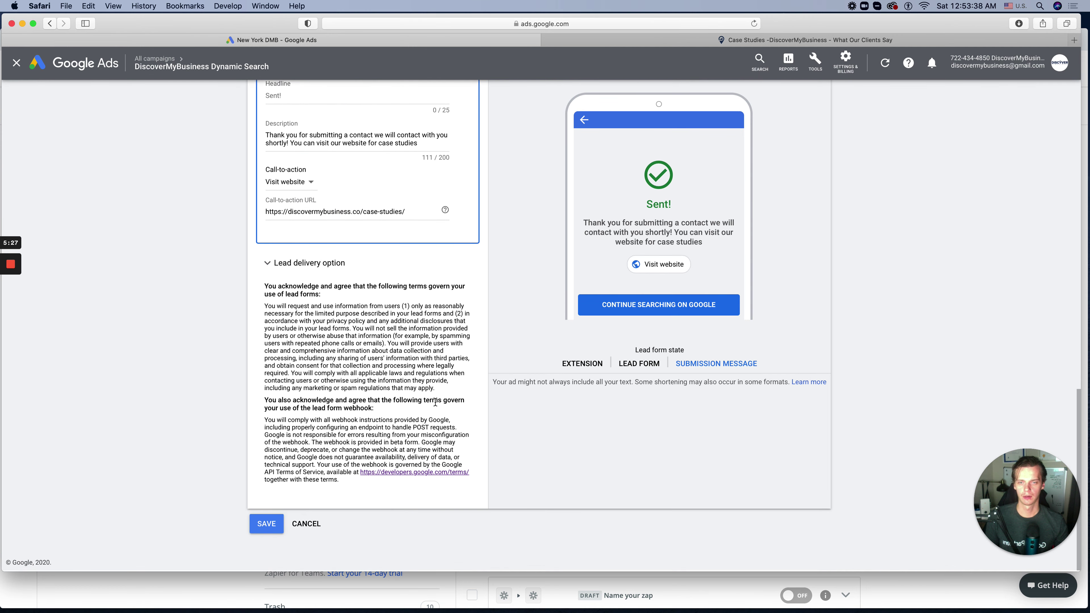
Expand the lead delivery options and scroll down to the bottom of the form
left_click(293, 270)
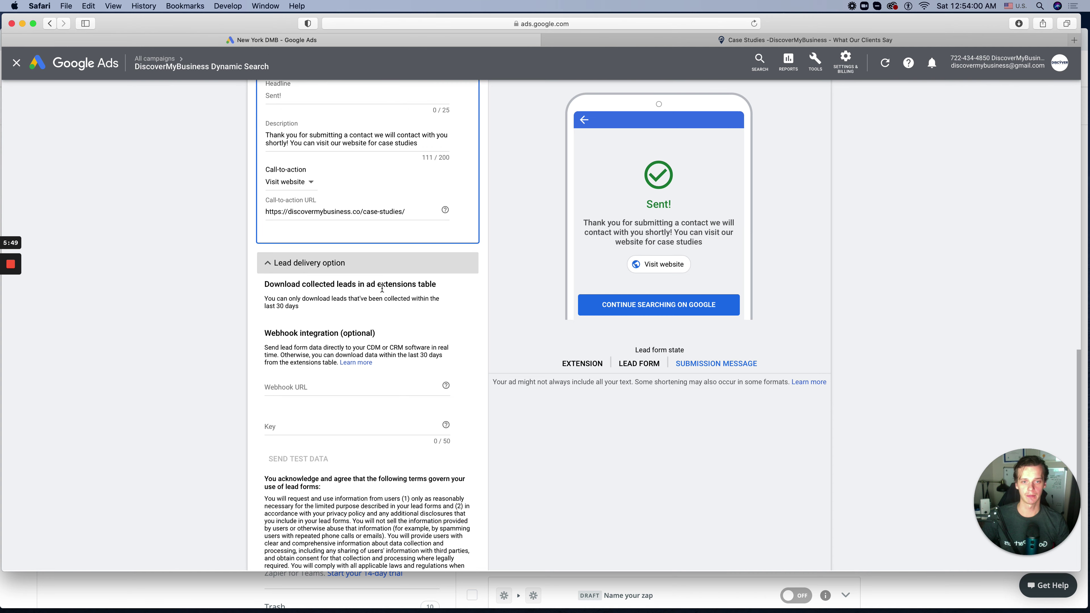
scroll(382, 288, "down", 5)
Attempt to save, then fill the Headline with 'Full Service Digital Marketing Agency' copied from Description
left_click(267, 532)
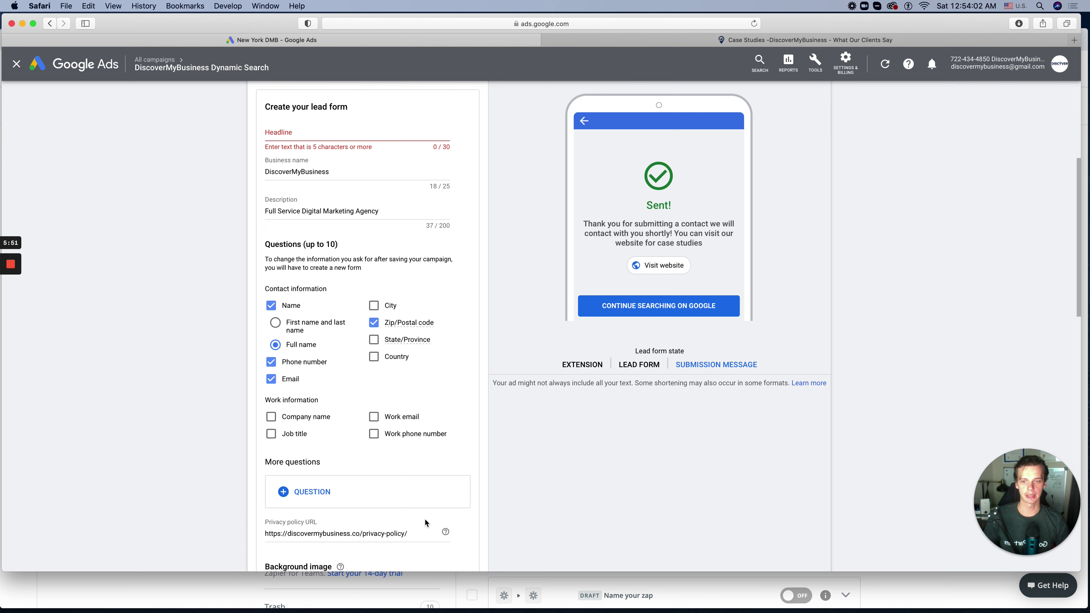
left_click(294, 146)
scroll(301, 214, "up", 5)
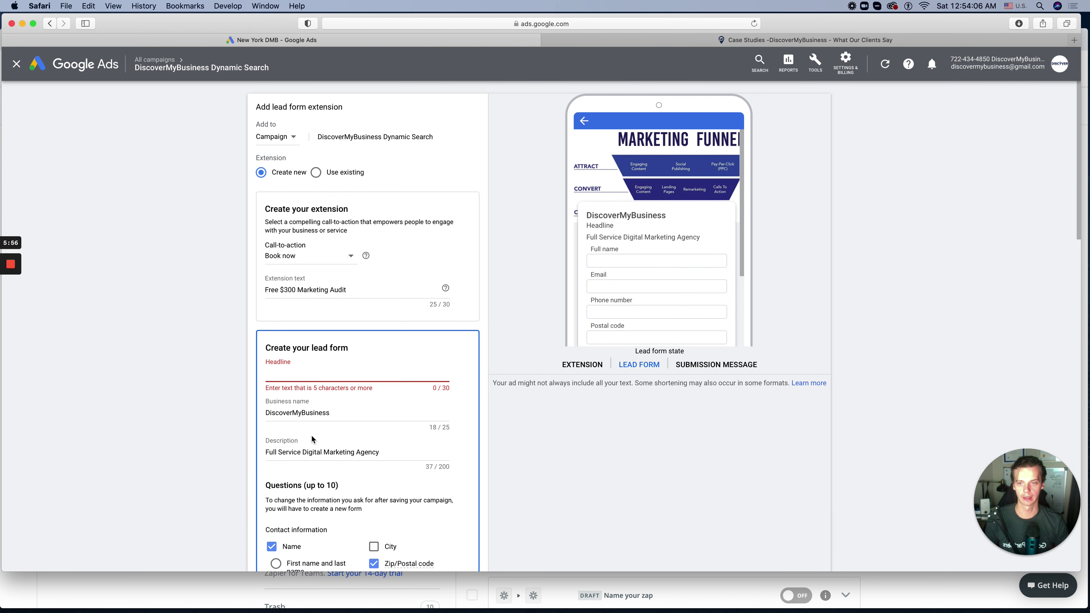
triple_click(300, 448)
key("super+c")
left_click(291, 373)
key("super+v")
Clear the agency tagline out of the lead form Description field
triple_click(292, 448)
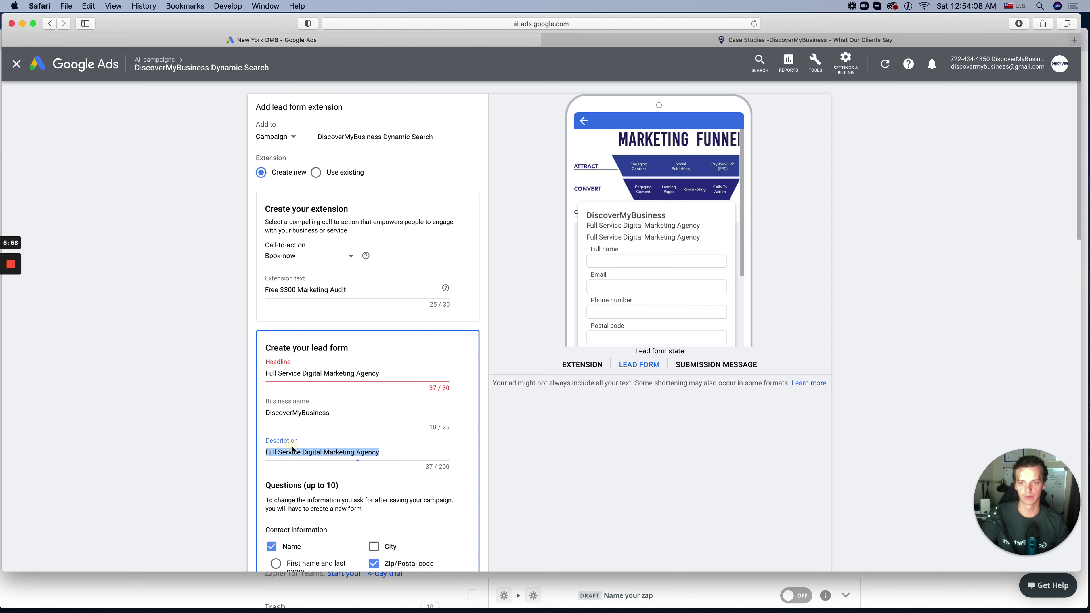
key("BackSpace")
scroll(180, 429, "down", 15)
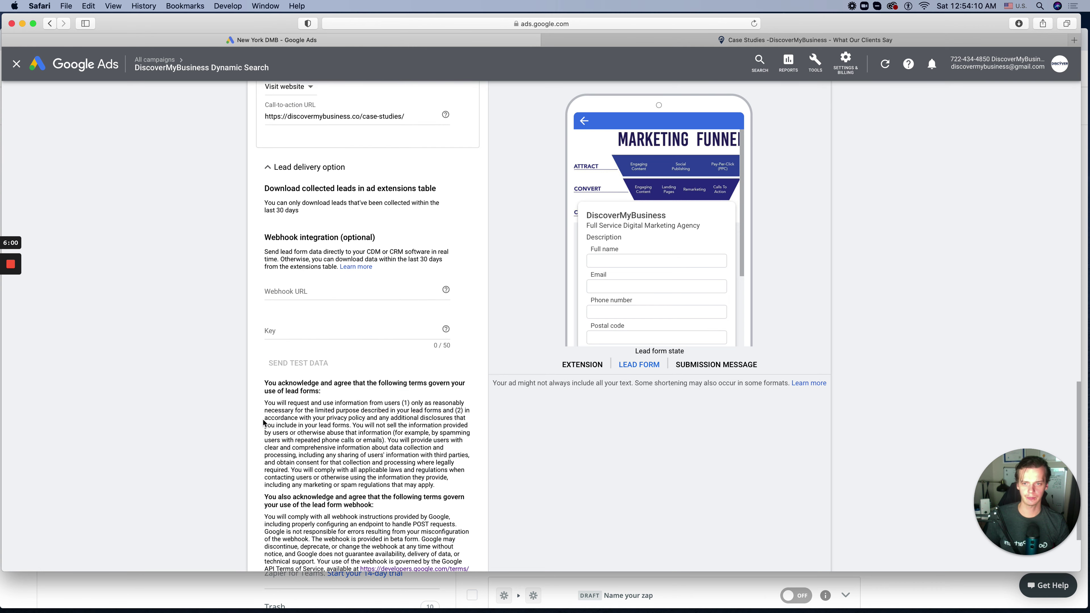
scroll(263, 422, "down", 2)
scroll(270, 507, "up", 12)
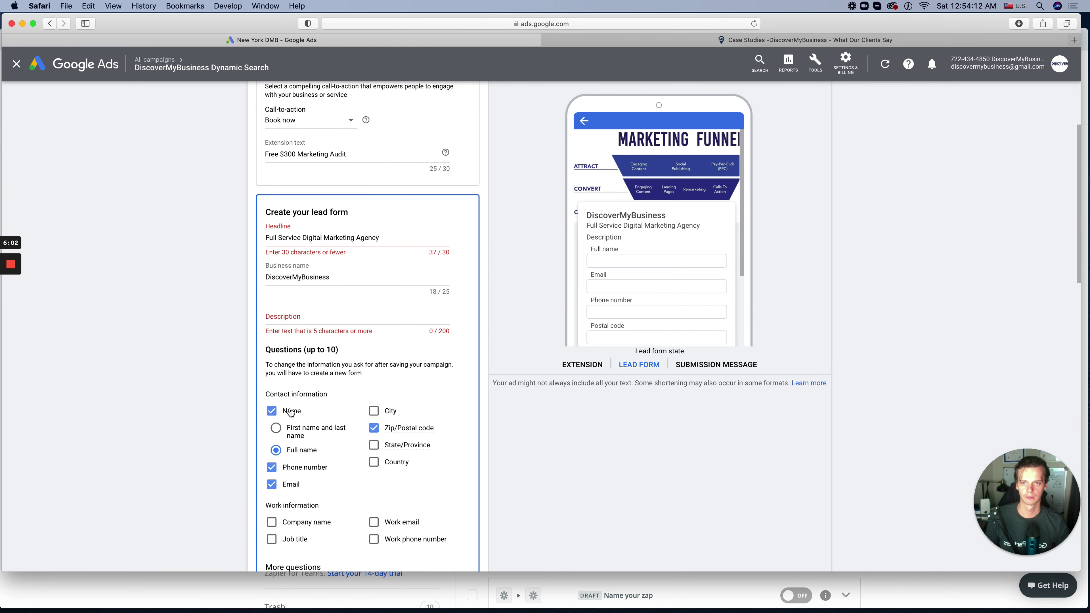
triple_click(326, 237)
left_click(304, 317)
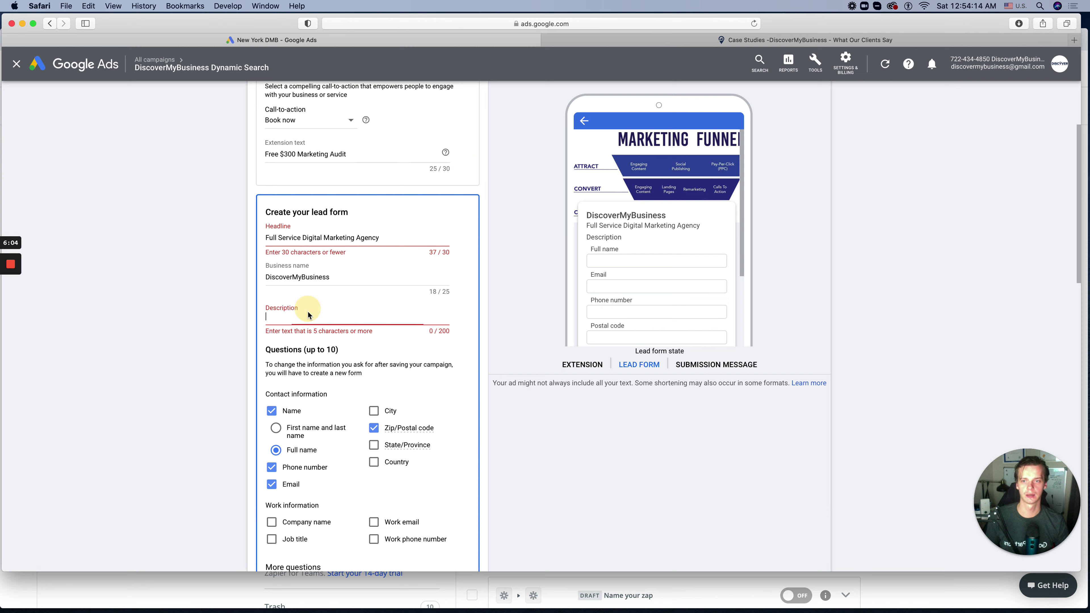
key("super+v")
left_click(323, 237)
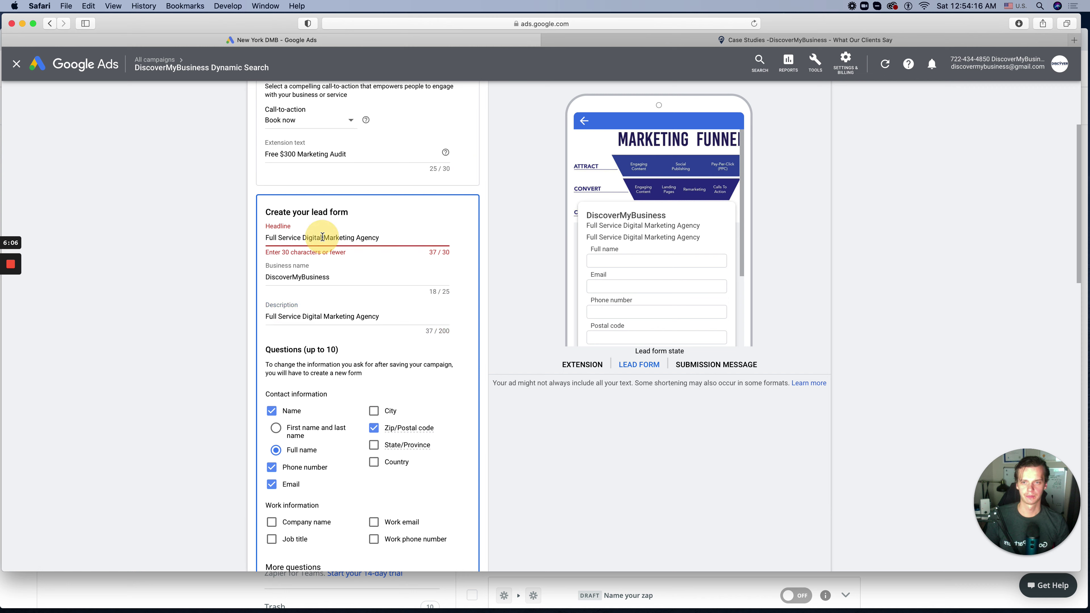
triple_click(301, 316)
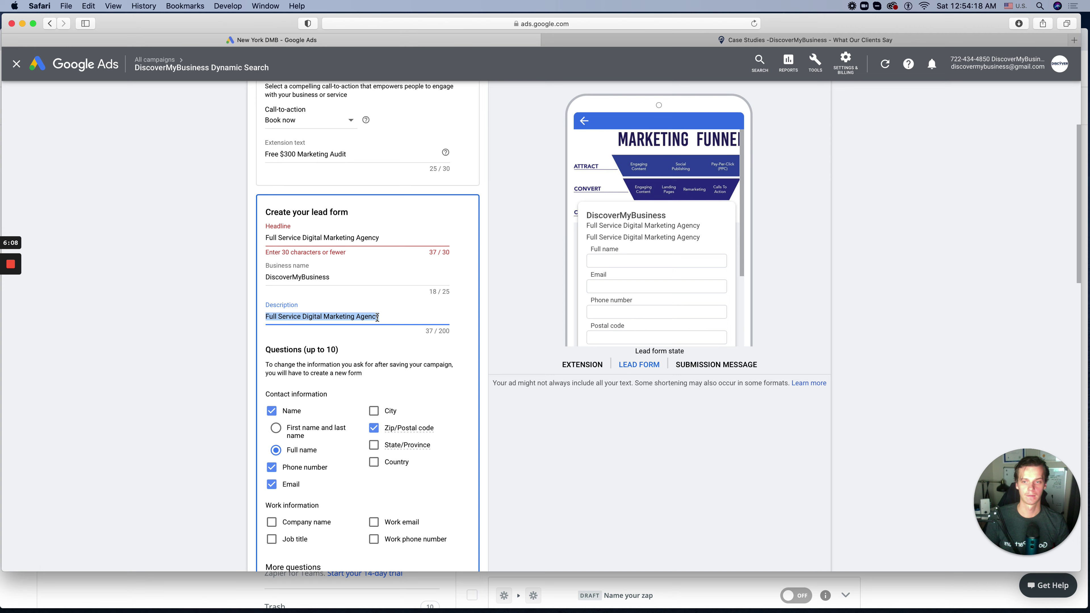
key("super+x")
Copy the company homepage's hero paragraph and paste it into the lead form Description
key("ctrl+Tab")
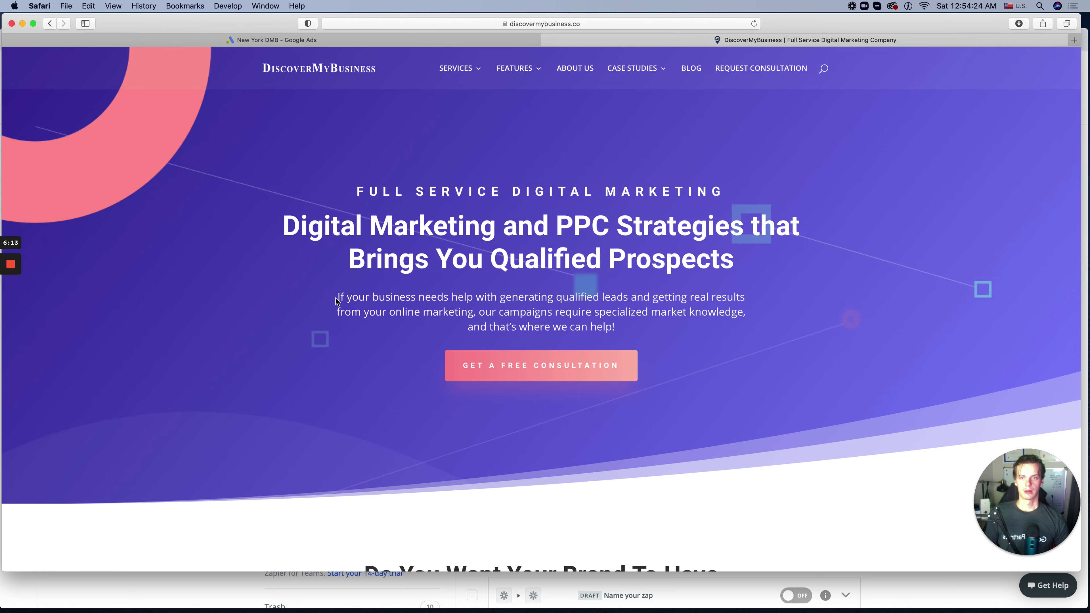
left_click_drag(340, 297, 615, 327)
key("super+c")
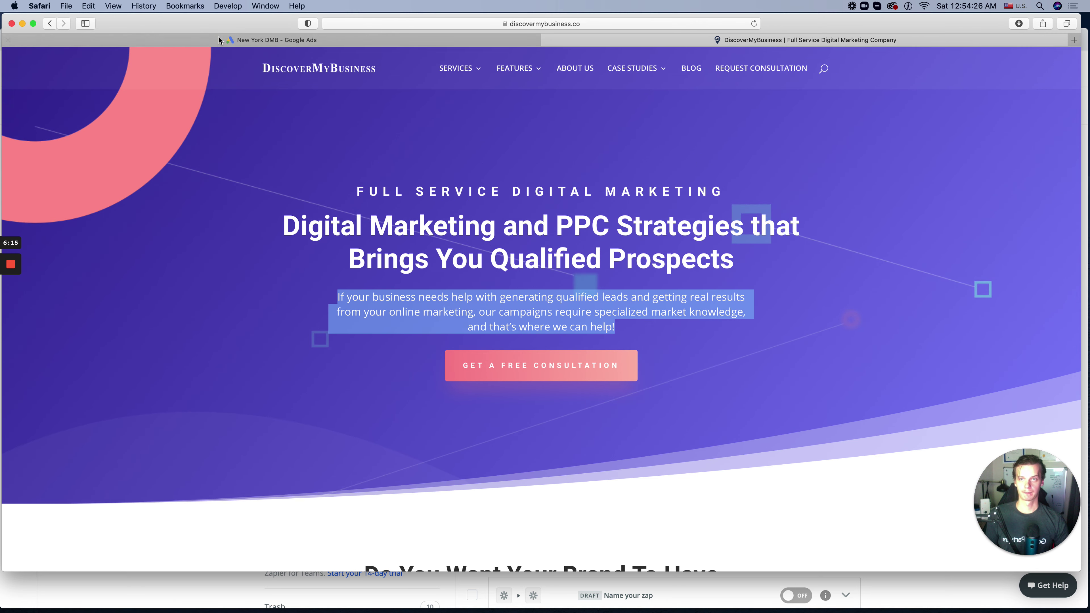
key("ctrl+Tab")
key("super+v")
Try saving again with the new hero-paragraph Description in place
left_click(127, 299)
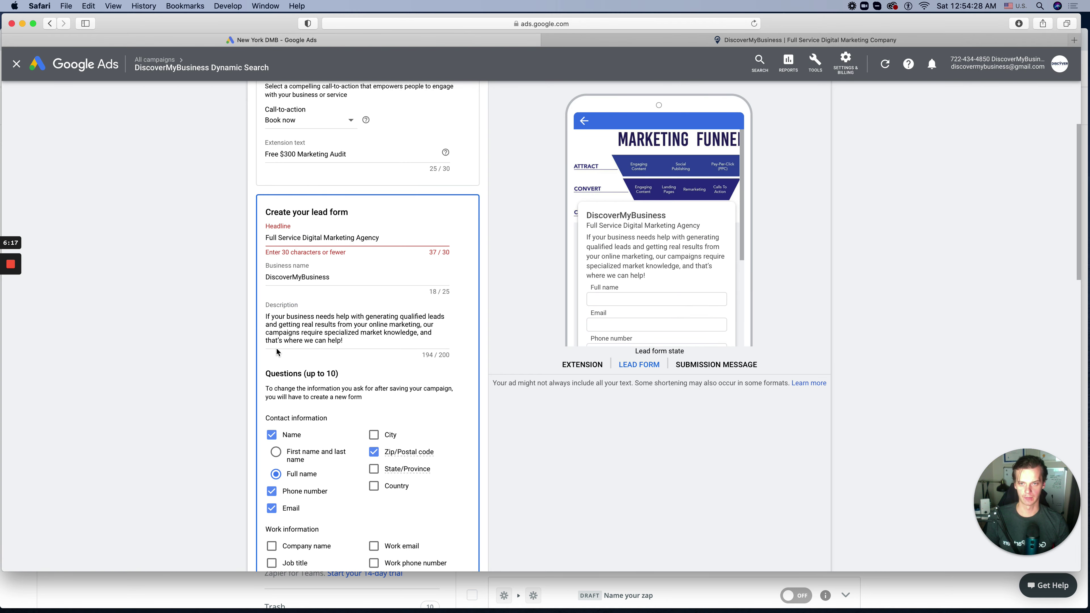
scroll(279, 352, "down", 20)
scroll(303, 474, "down", 5)
left_click(268, 524)
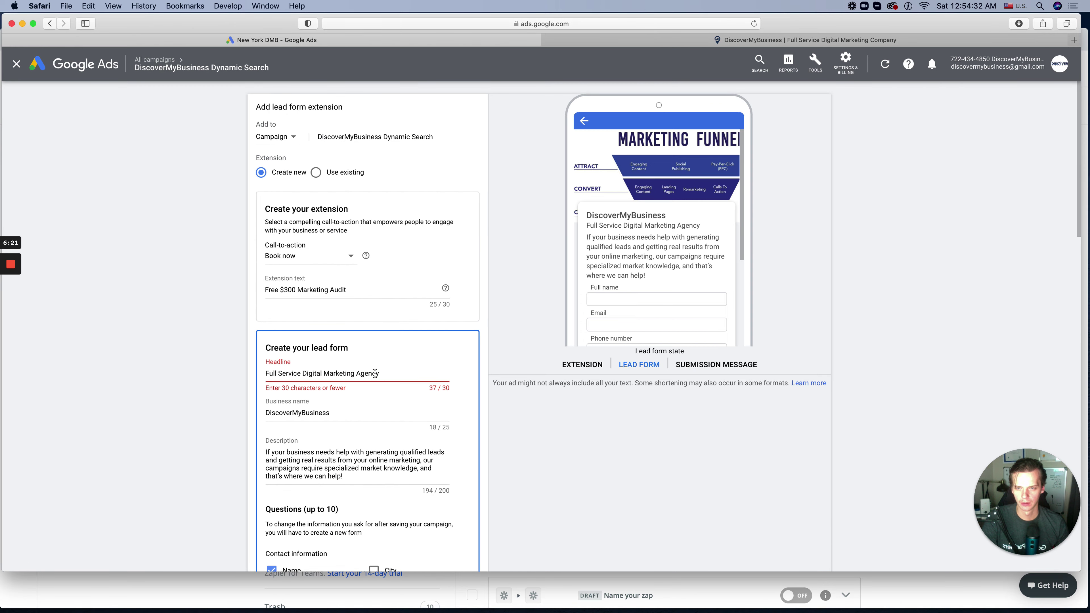
Delete 'Full Service' so the Headline reads 'Digital Marketing Agency' (24/30), then save
left_click_drag(304, 374, 265, 374)
key("BackSpace")
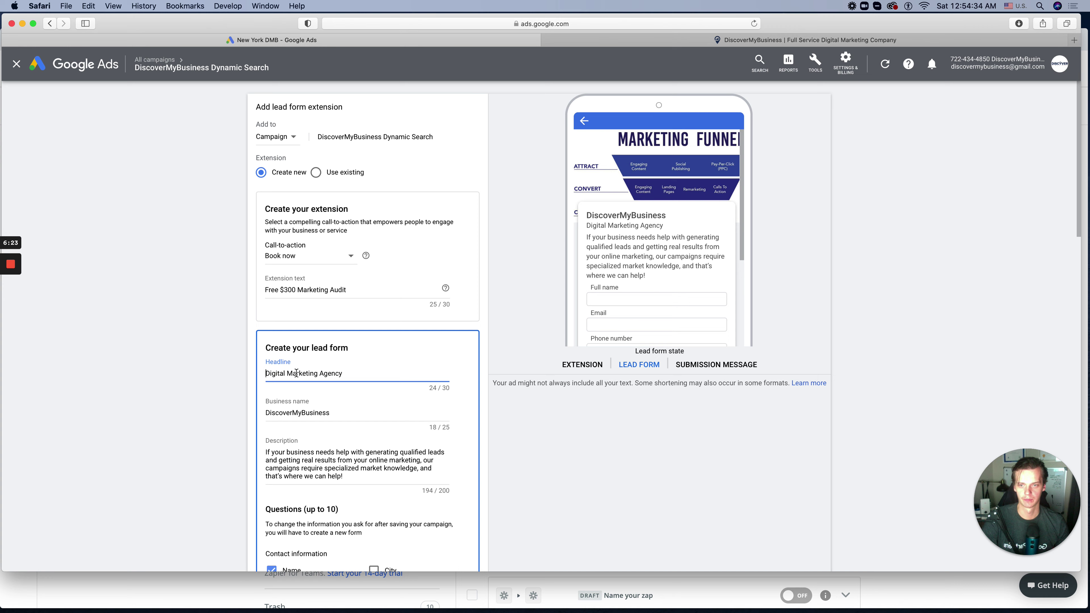
double_click(296, 373)
left_click(202, 418)
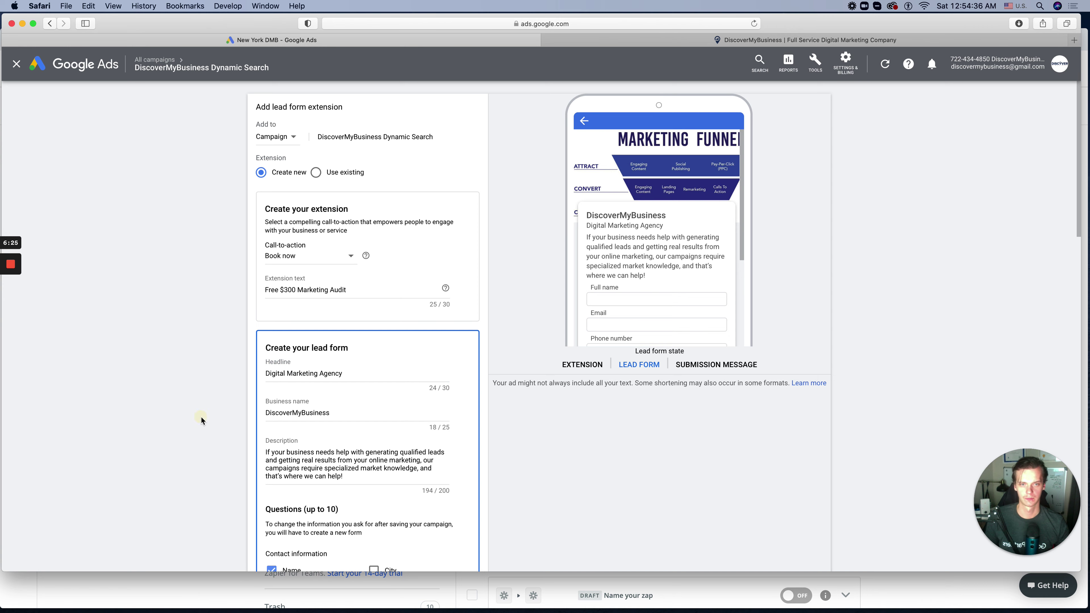
scroll(230, 432, "down", 15)
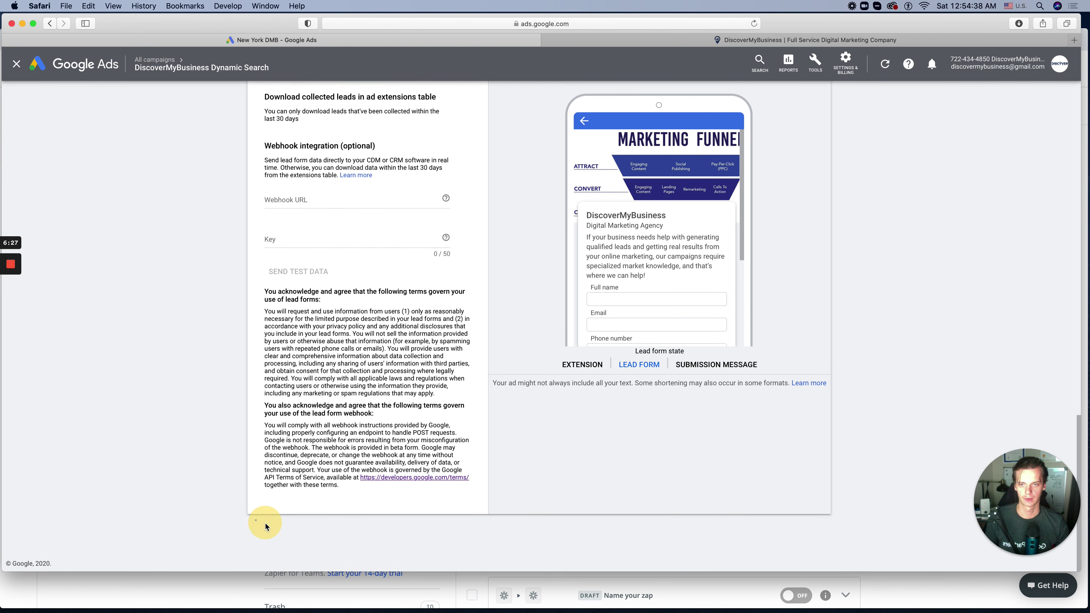
left_click(267, 524)
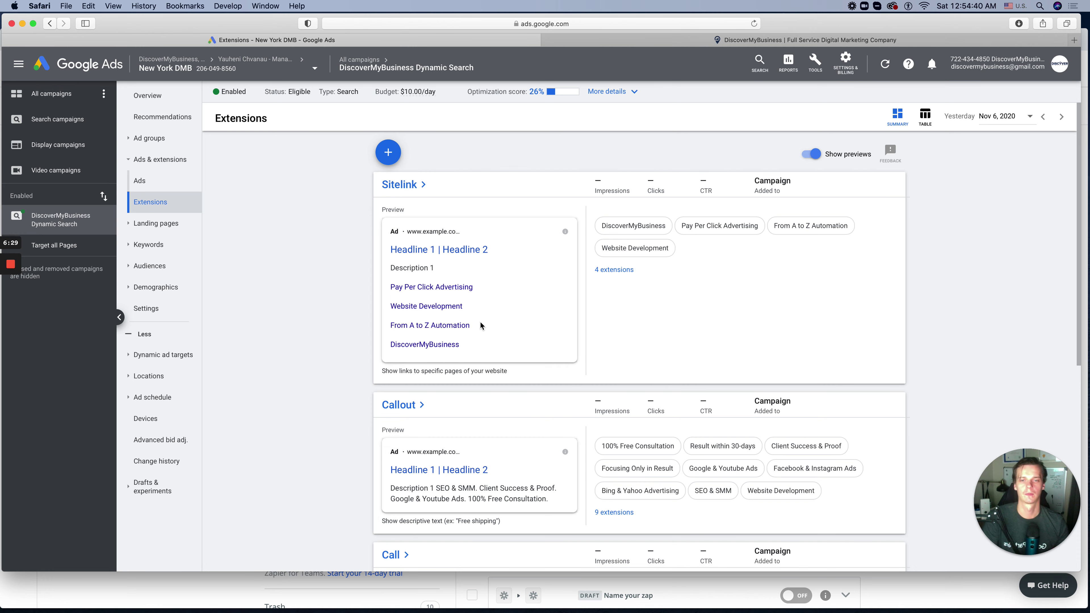
scroll(554, 345, "down", 9)
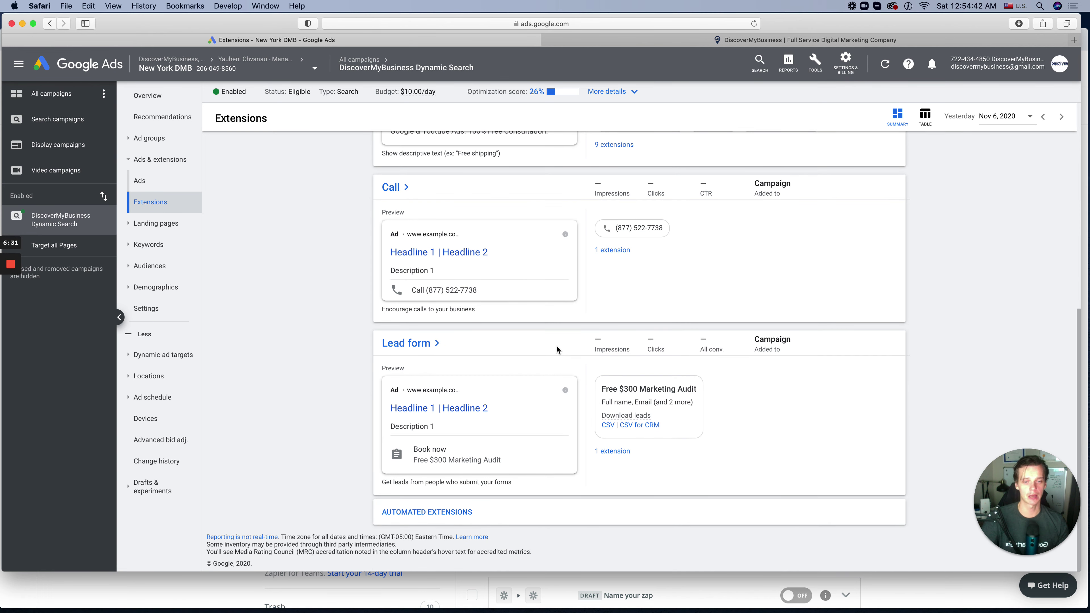